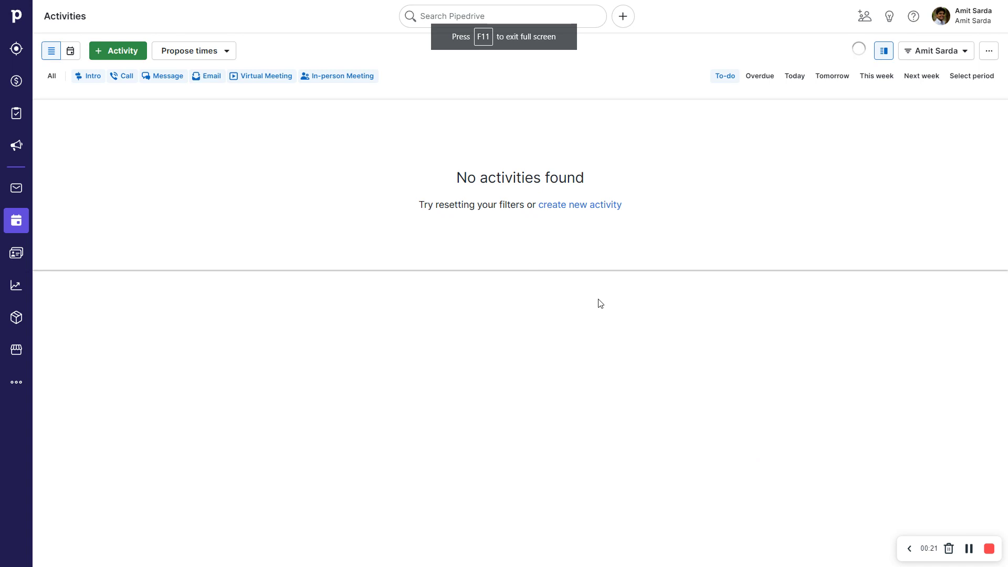
Open the Source deal field for editing from Company settings > Data fields.
{"action": "left_click", "coordinate": [966, 20]}
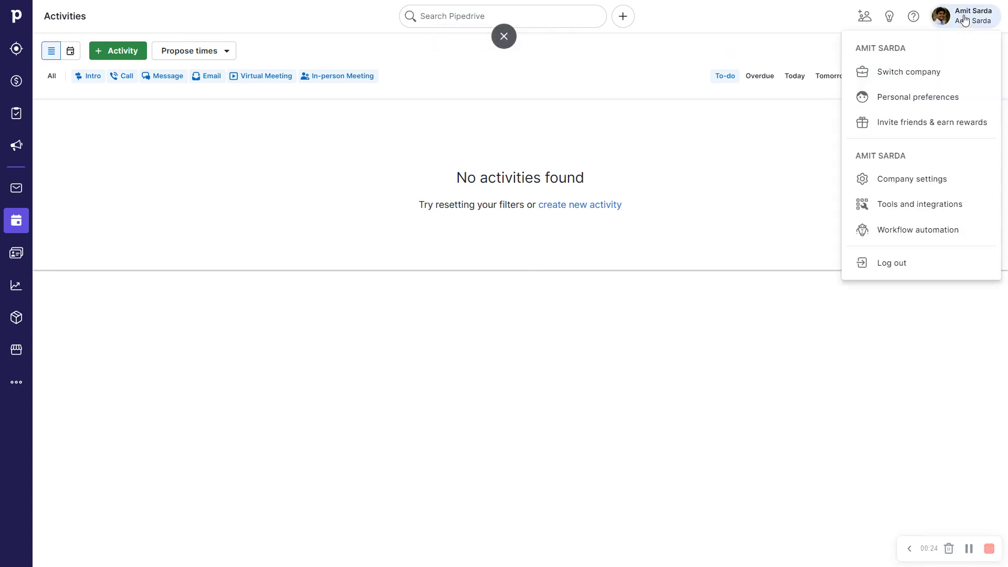
{"action": "left_click", "coordinate": [908, 178]}
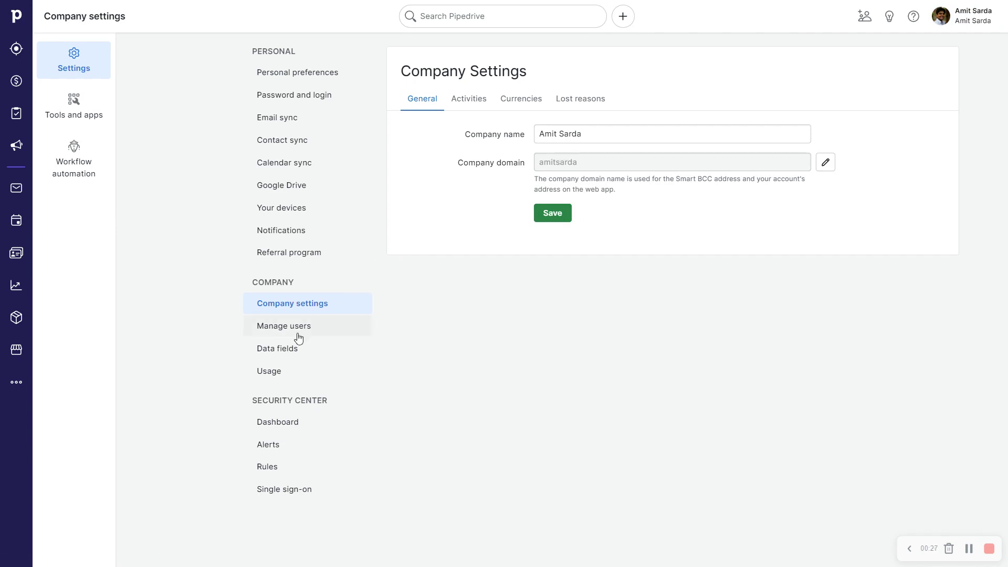
{"action": "left_click", "coordinate": [284, 353]}
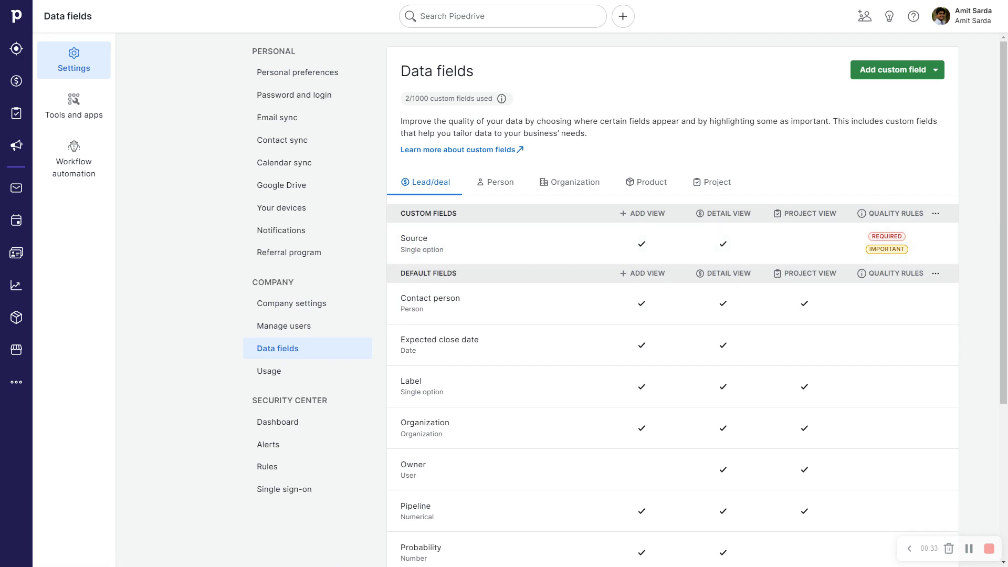
{"action": "mouse_move", "coordinate": [539, 244]}
{"action": "left_click", "coordinate": [539, 250]}
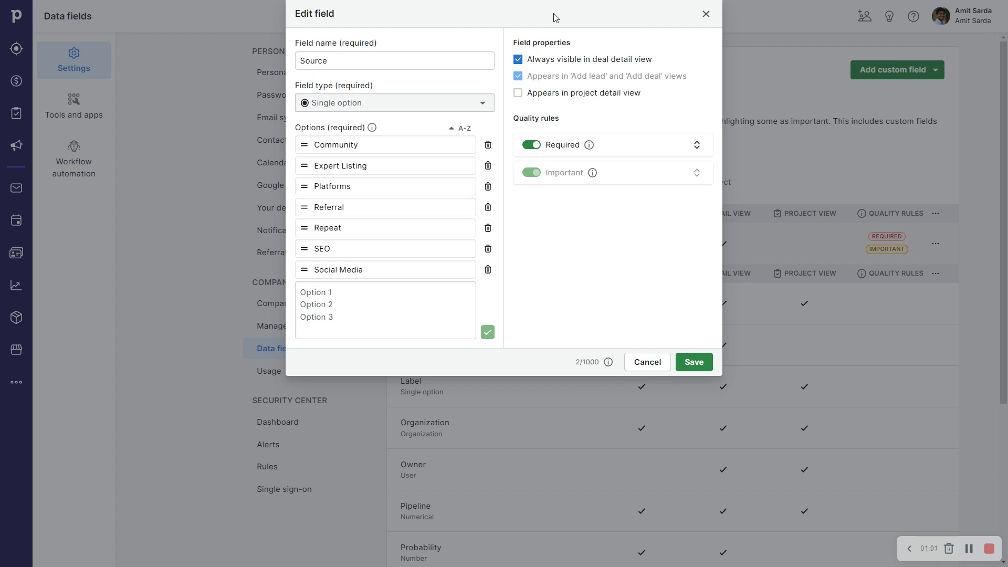
Require Source from Proposal Sent onward only, unchecking Meeting Booked and Discussion, and save.
{"action": "left_click", "coordinate": [603, 95]}
{"action": "left_click", "coordinate": [572, 148]}
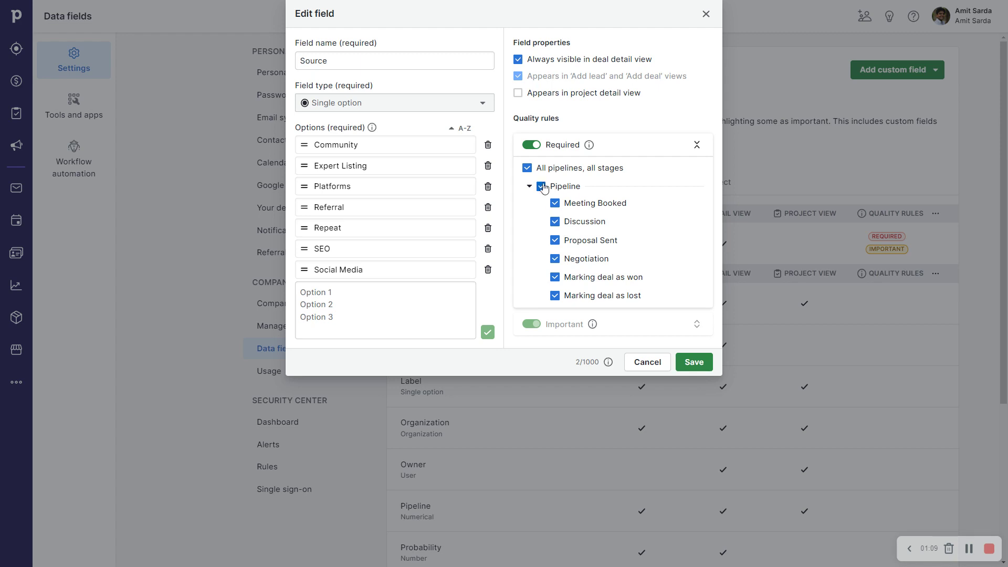
{"action": "left_click", "coordinate": [528, 168]}
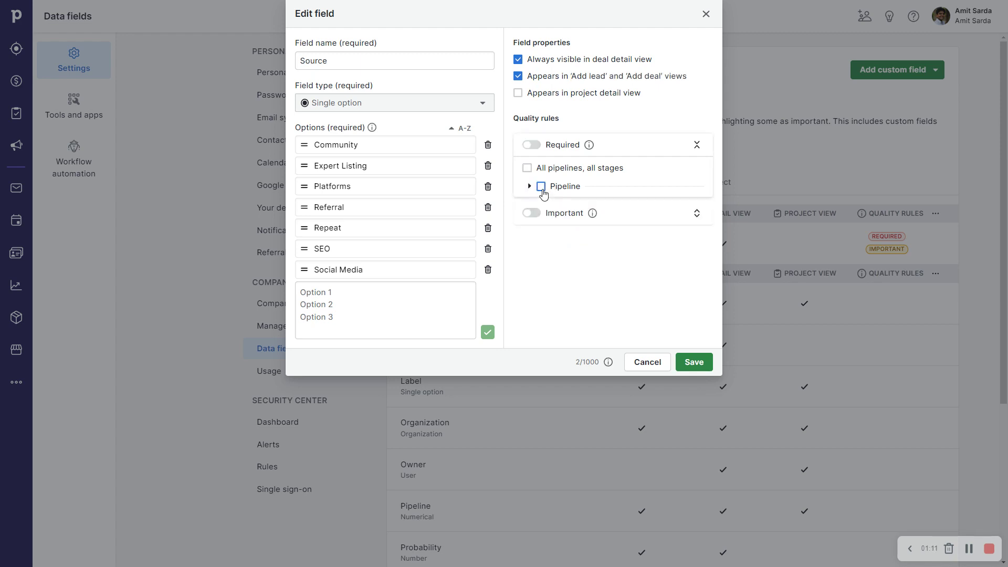
{"action": "left_click", "coordinate": [541, 186]}
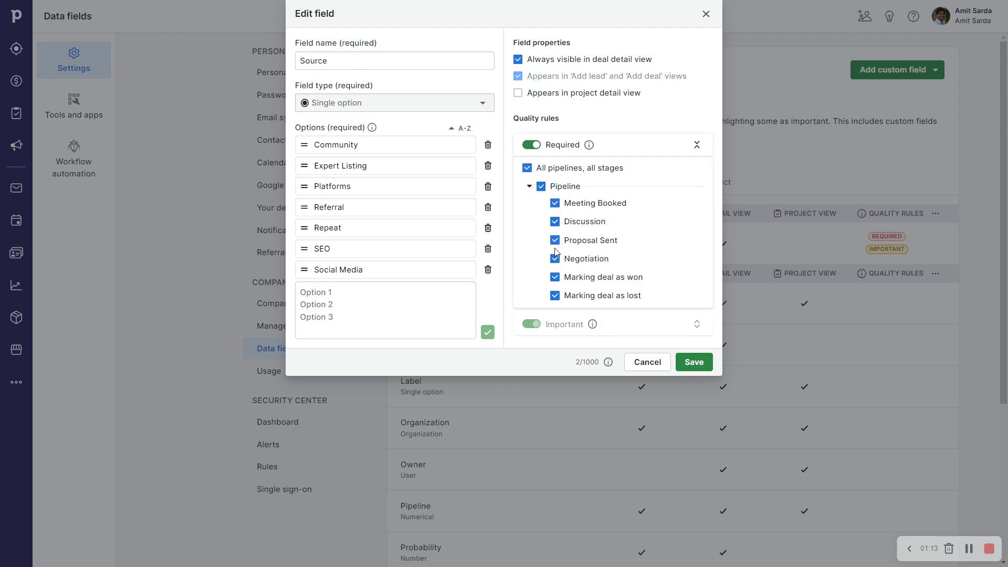
{"action": "left_click", "coordinate": [555, 204]}
{"action": "left_click", "coordinate": [555, 221]}
{"action": "left_click", "coordinate": [555, 240]}
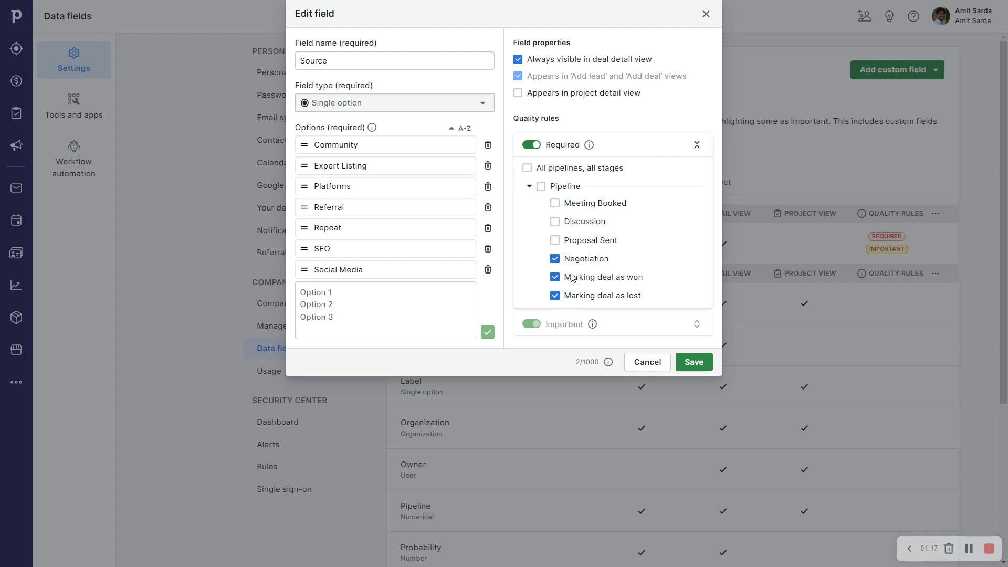
{"action": "left_click", "coordinate": [555, 241]}
{"action": "left_click", "coordinate": [696, 363]}
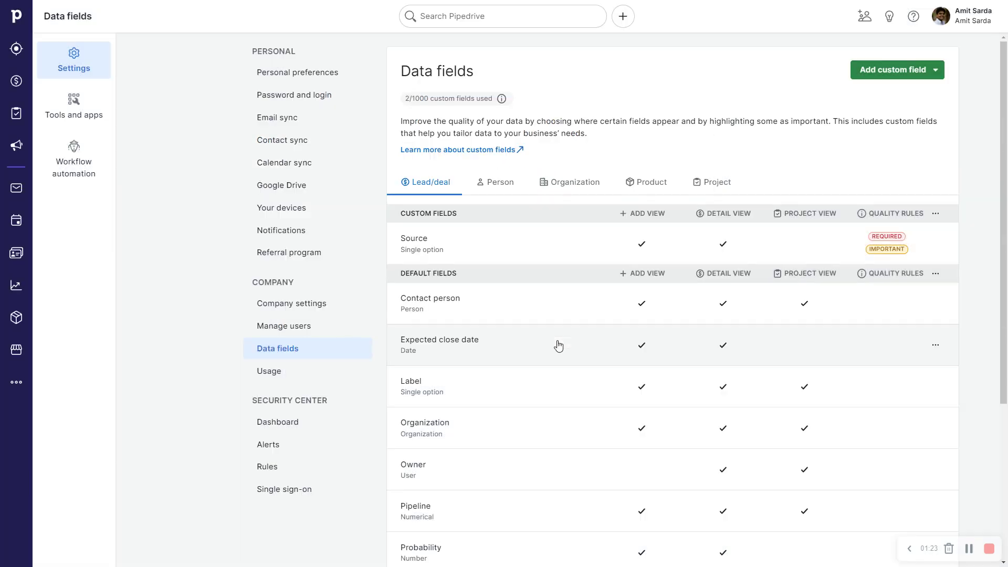
{"action": "left_click", "coordinate": [494, 189]}
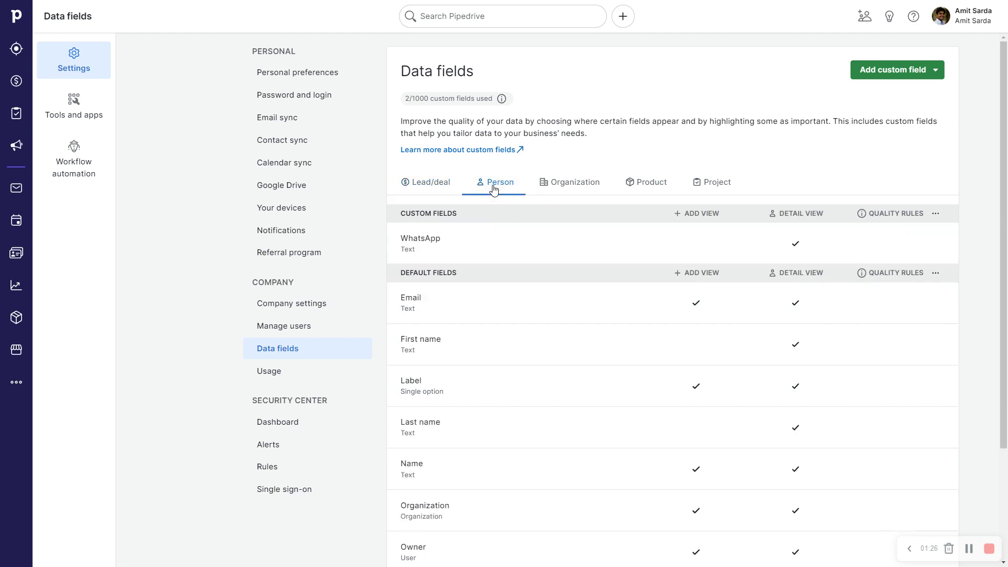
Start a new person custom field with Address as its field type.
{"action": "left_click", "coordinate": [901, 73]}
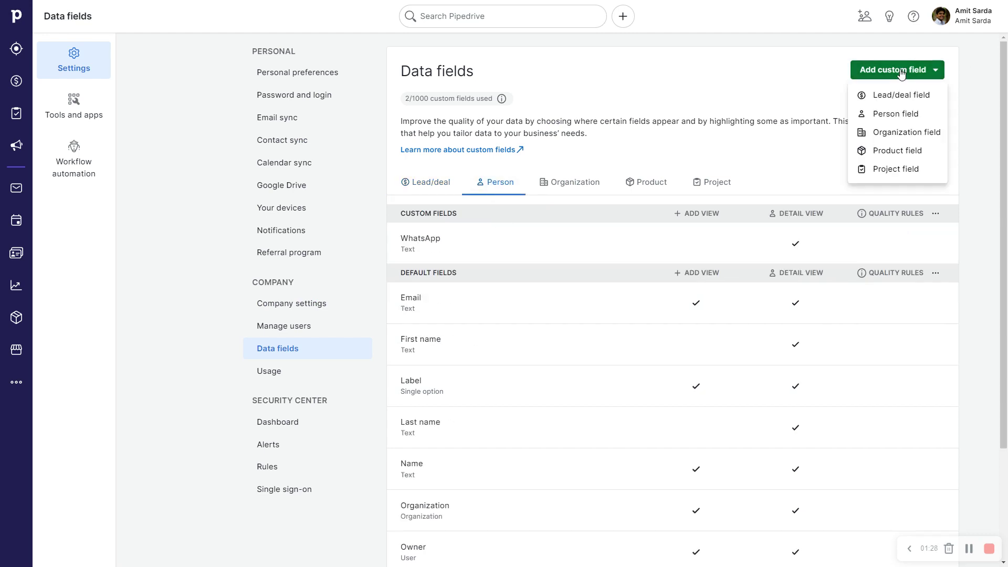
{"action": "left_click", "coordinate": [909, 115]}
{"action": "left_click", "coordinate": [397, 63]}
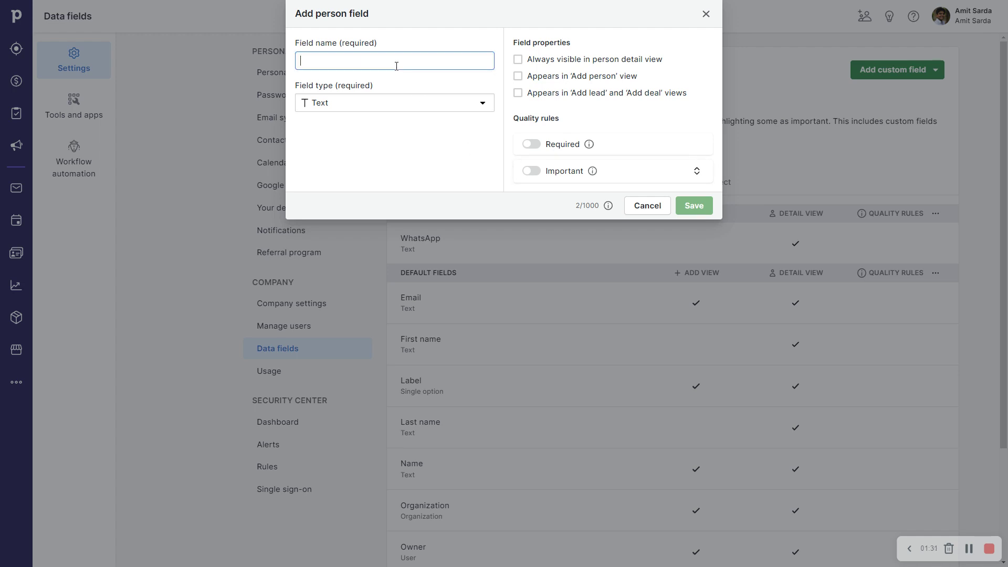
{"action": "left_click", "coordinate": [416, 103]}
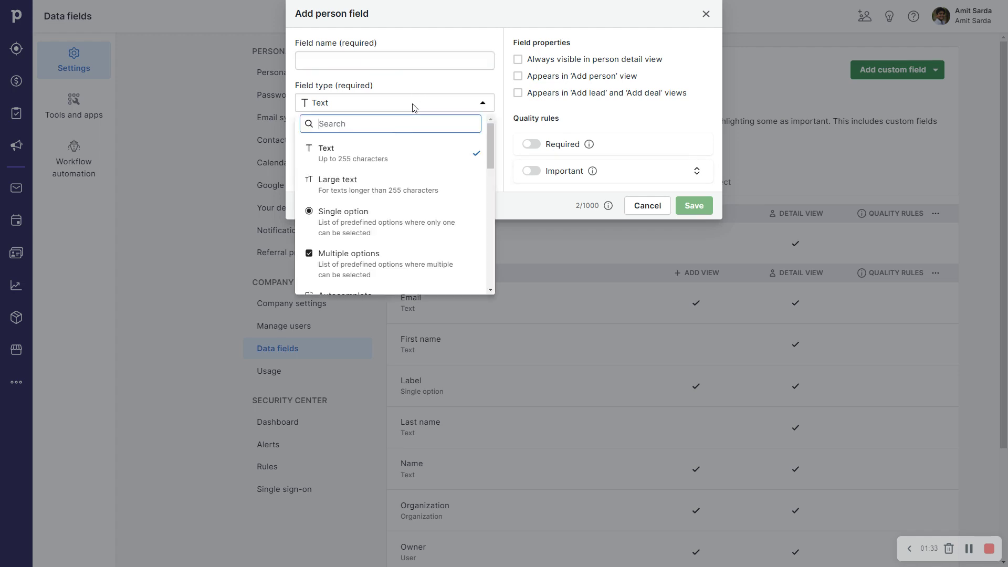
{"action": "scroll", "coordinate": [437, 215], "scroll_direction": "down", "scroll_amount": 1}
{"action": "scroll", "coordinate": [436, 215], "scroll_direction": "down", "scroll_amount": 2}
{"action": "scroll", "coordinate": [421, 218], "scroll_direction": "down", "scroll_amount": 1}
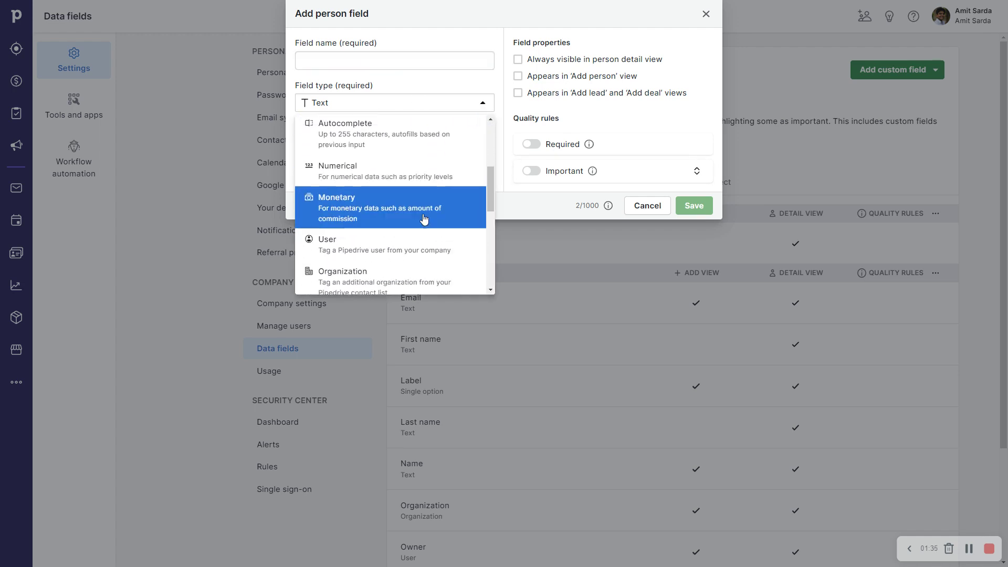
{"action": "scroll", "coordinate": [421, 218], "scroll_direction": "down", "scroll_amount": 1}
{"action": "scroll", "coordinate": [421, 217], "scroll_direction": "down", "scroll_amount": 2}
{"action": "scroll", "coordinate": [420, 217], "scroll_direction": "down", "scroll_amount": 2}
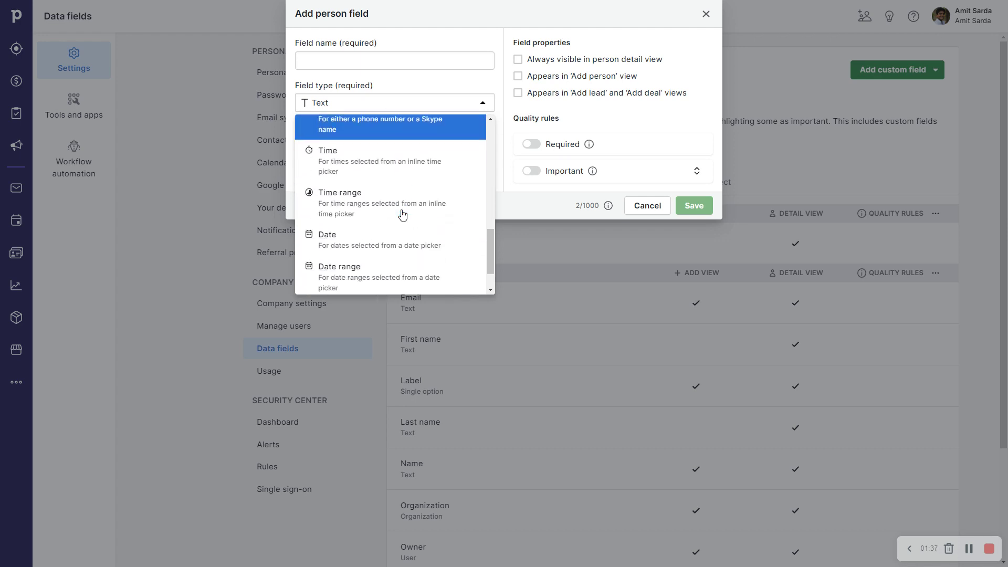
{"action": "scroll", "coordinate": [417, 216], "scroll_direction": "down", "scroll_amount": 1}
{"action": "scroll", "coordinate": [411, 213], "scroll_direction": "down", "scroll_amount": 1}
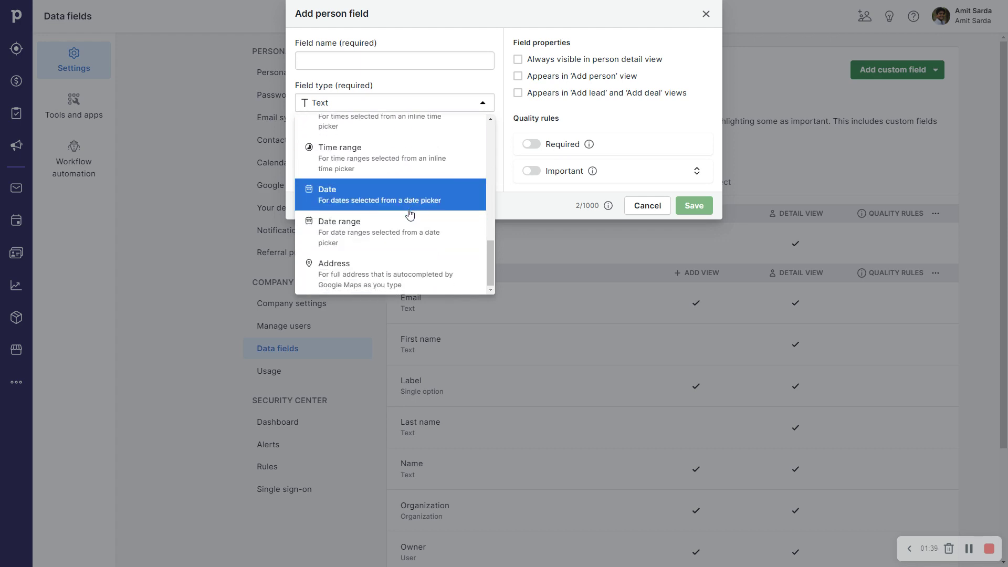
{"action": "left_click", "coordinate": [379, 272]}
Name the field Address and tick all three field-property visibility boxes.
{"action": "left_click", "coordinate": [426, 62]}
{"action": "type", "text": "A"}
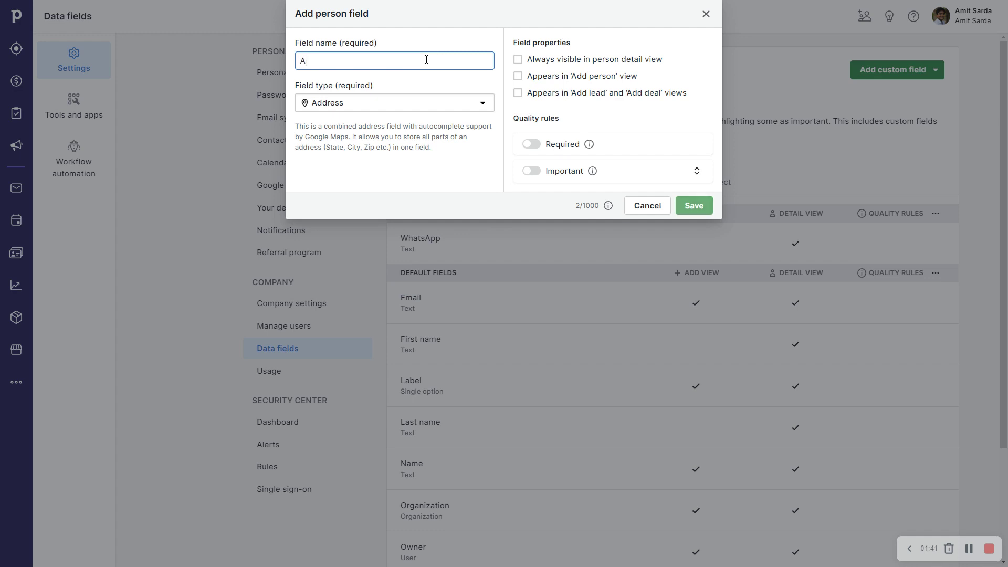
{"action": "type", "text": "ddress"}
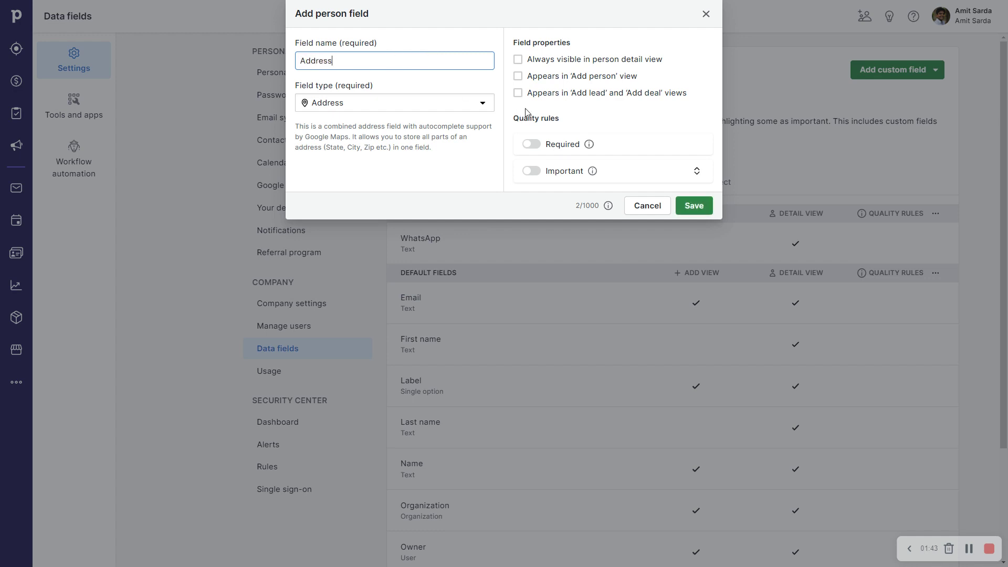
{"action": "left_click", "coordinate": [518, 64]}
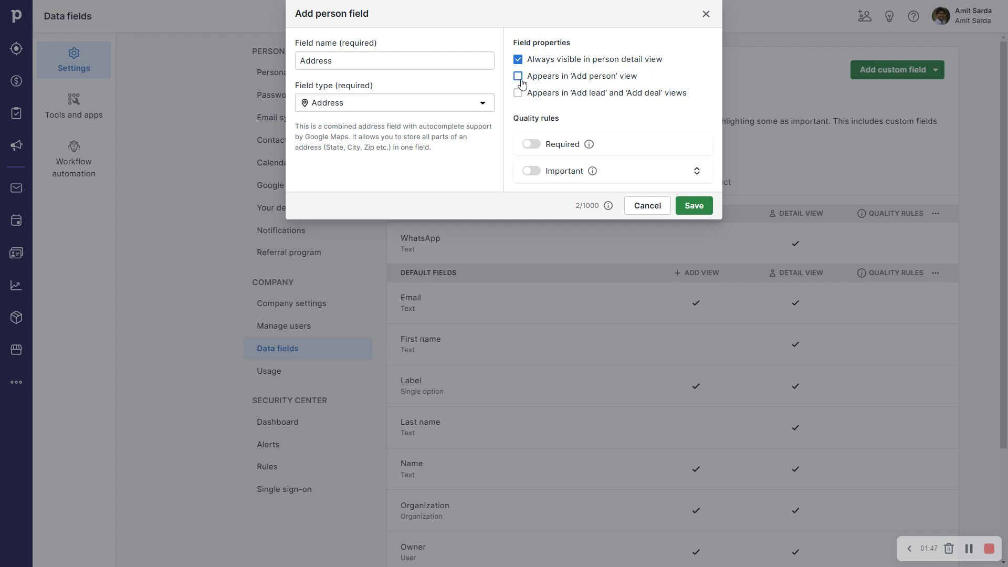
{"action": "left_click", "coordinate": [519, 79]}
{"action": "left_click", "coordinate": [517, 80]}
{"action": "left_click", "coordinate": [519, 94]}
Leave the Address field unmarked as important for all pipelines, and save it.
{"action": "left_click", "coordinate": [531, 171]}
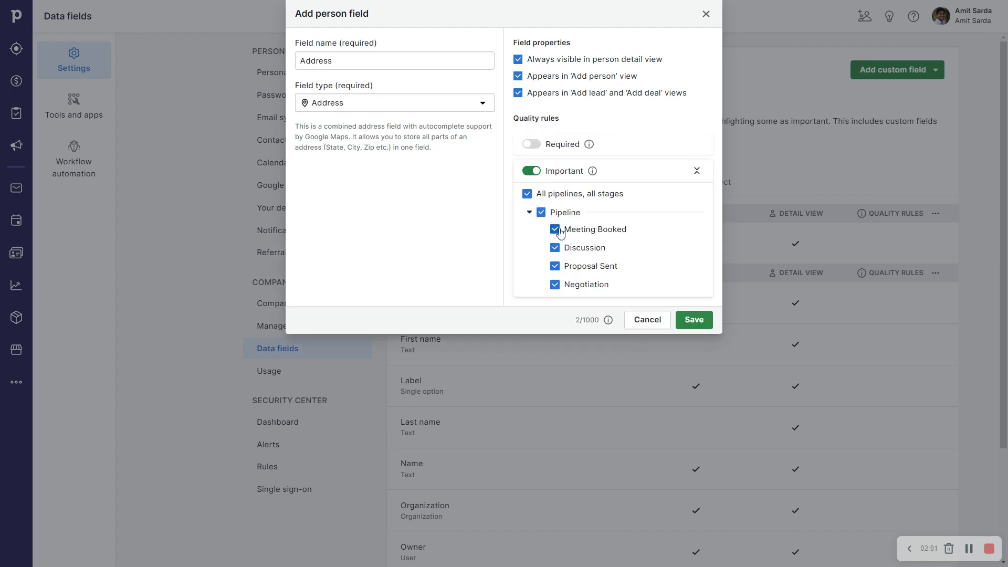
{"action": "left_click", "coordinate": [541, 214]}
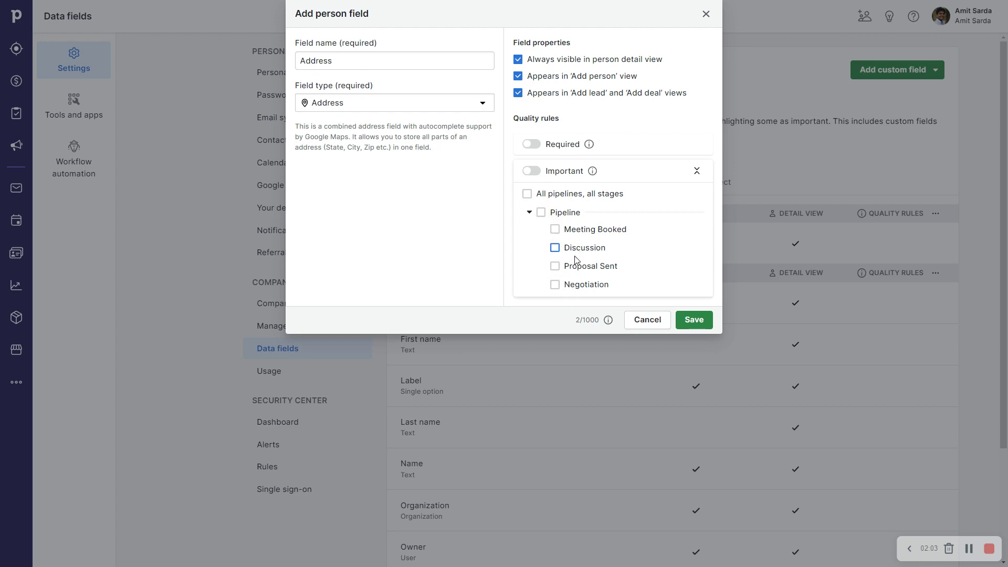
{"action": "left_click", "coordinate": [527, 194]}
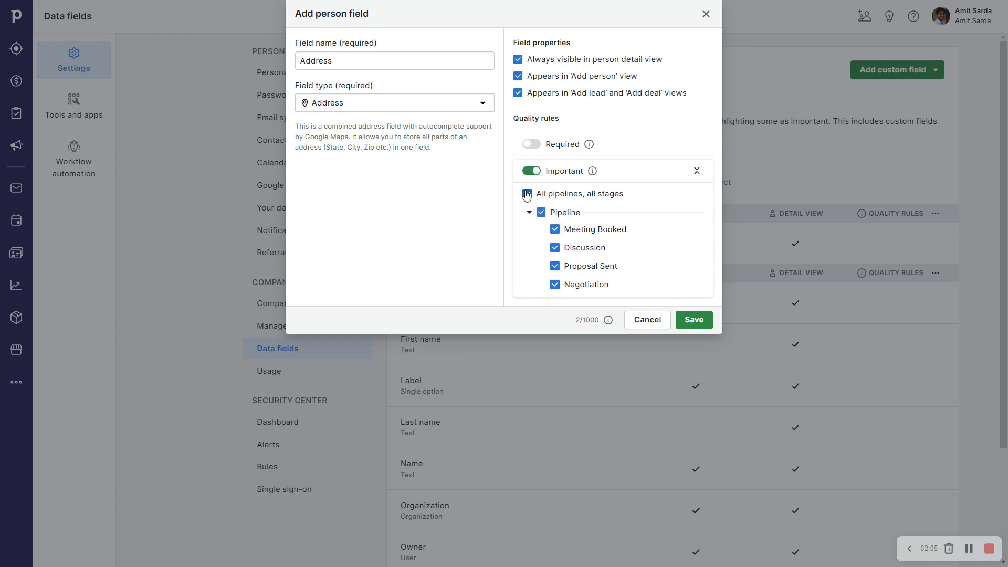
{"action": "left_click", "coordinate": [529, 173]}
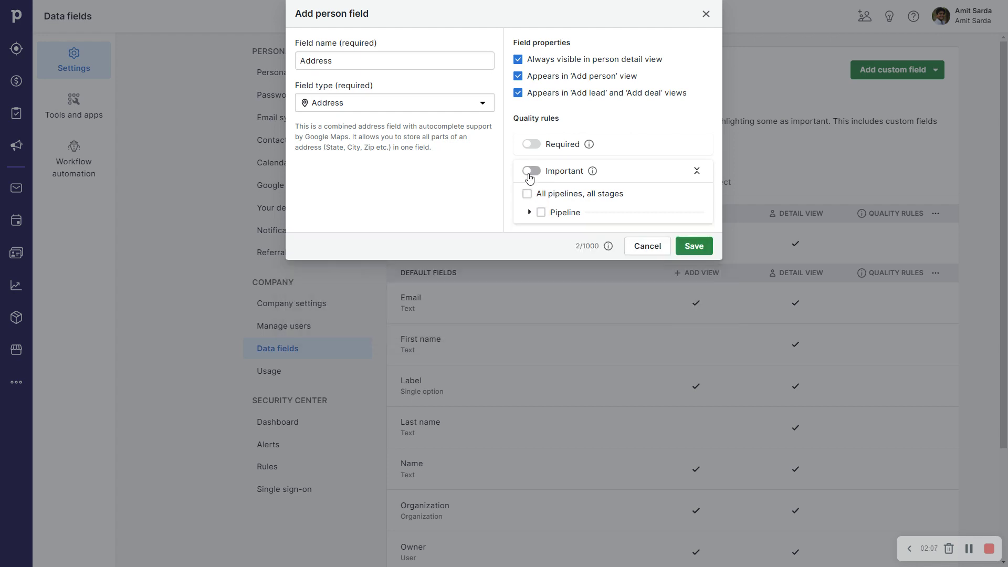
{"action": "left_click", "coordinate": [694, 247]}
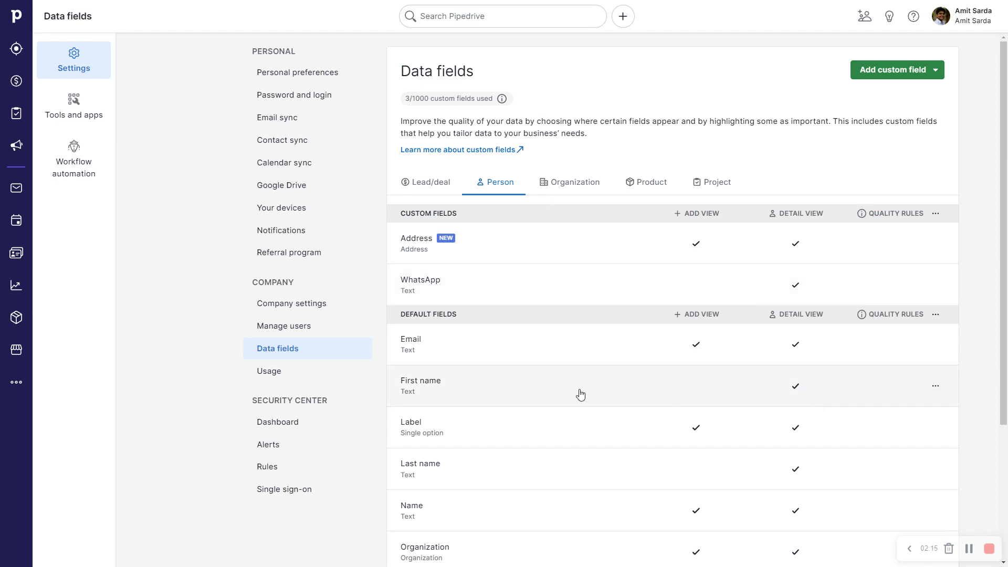
{"action": "mouse_move", "coordinate": [475, 344]}
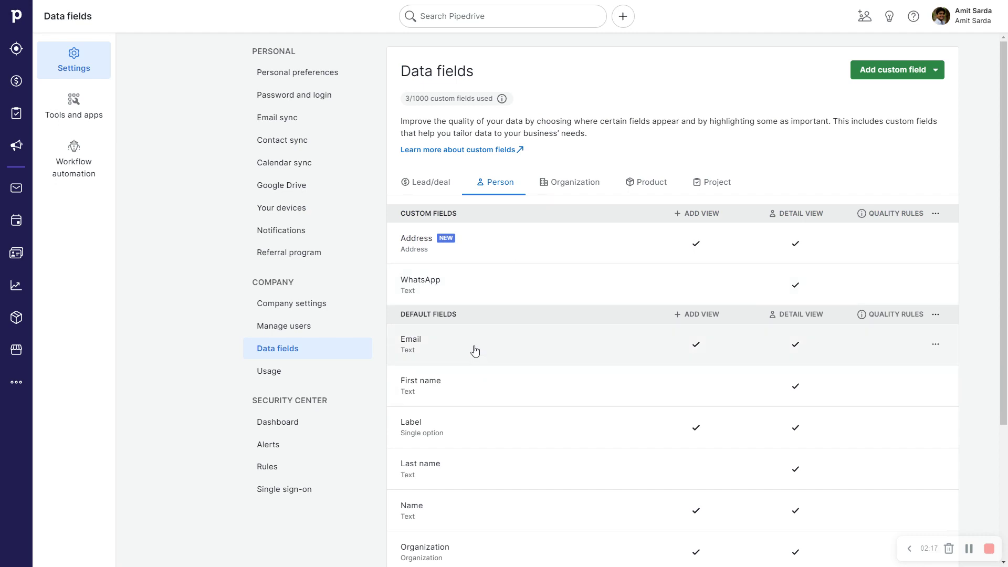
Start another new person custom field from the Add custom field menu.
{"action": "left_click", "coordinate": [932, 73]}
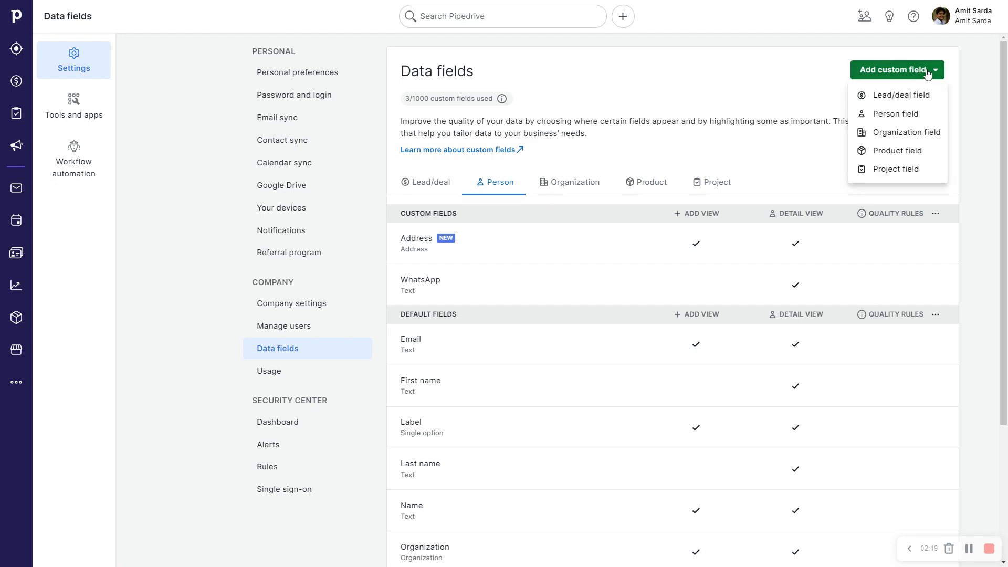
{"action": "left_click", "coordinate": [891, 120]}
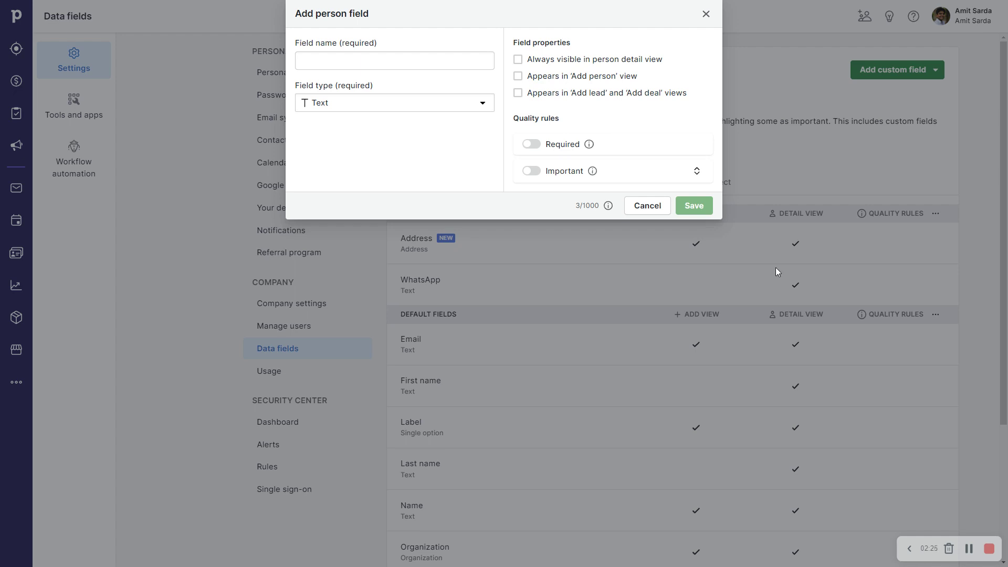
Set the field type to Single option and paste in the source options list.
{"action": "left_click", "coordinate": [403, 103]}
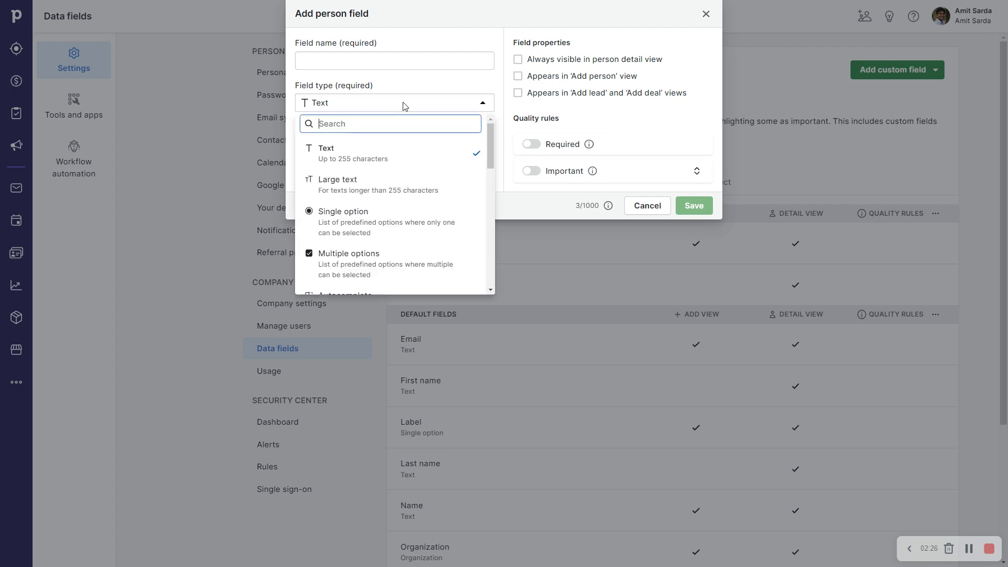
{"action": "left_click", "coordinate": [404, 229]}
{"action": "left_click", "coordinate": [362, 154]}
{"action": "key", "text": "ctrl+v"}
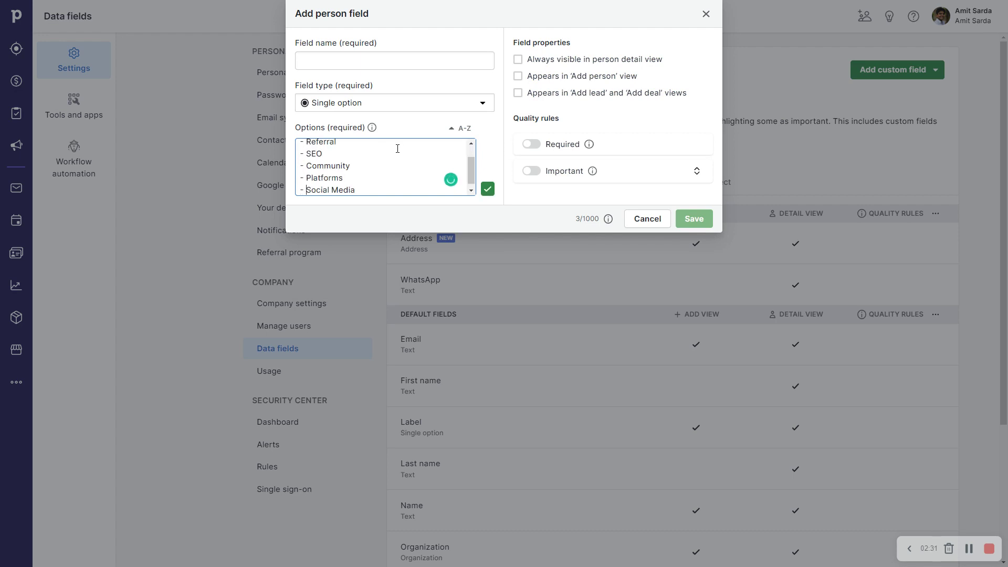
Strip the dash prefixes from the pasted options, including Expert Listing, Referral, SEO and Community.
{"action": "key", "text": "shift+Home"}
{"action": "key", "text": "BackSpace"}
{"action": "key", "text": "Up"}
{"action": "key", "text": "shift+Right"}
{"action": "key", "text": "shift+Right"}
{"action": "key", "text": "BackSpace"}
{"action": "key", "text": "Up"}
{"action": "key", "text": "shift+Right"}
{"action": "key", "text": "shift+Right"}
{"action": "key", "text": "BackSpace"}
{"action": "key", "text": "Up"}
{"action": "key", "text": "shift+Right"}
{"action": "key", "text": "shift+Right"}
{"action": "key", "text": "BackSpace"}
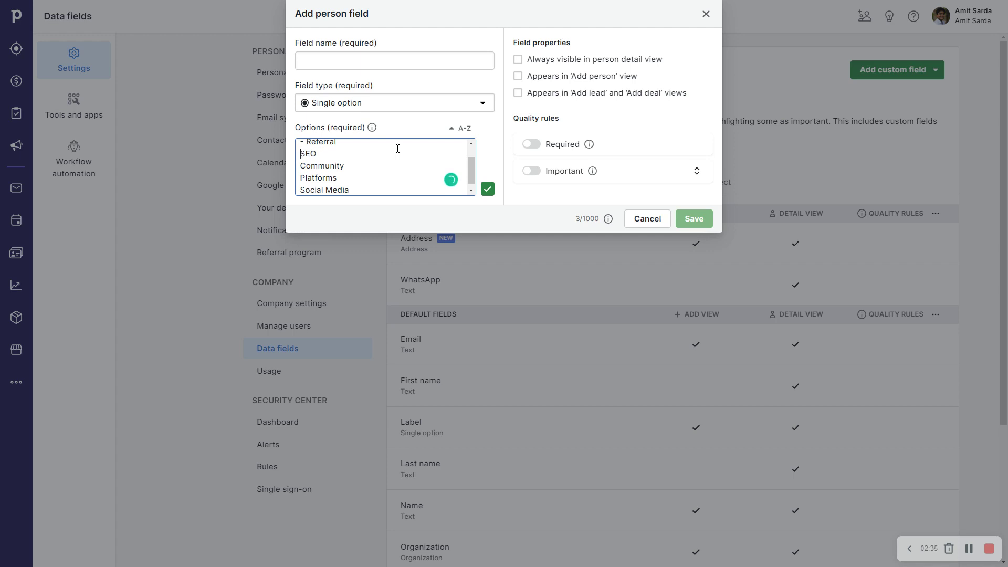
{"action": "key", "text": "Up"}
{"action": "key", "text": "shift+Right"}
{"action": "key", "text": "shift+Right"}
{"action": "key", "text": "BackSpace"}
{"action": "key", "text": "Up"}
{"action": "key", "text": "shift+Right"}
{"action": "key", "text": "shift+Right"}
{"action": "key", "text": "BackSpace"}
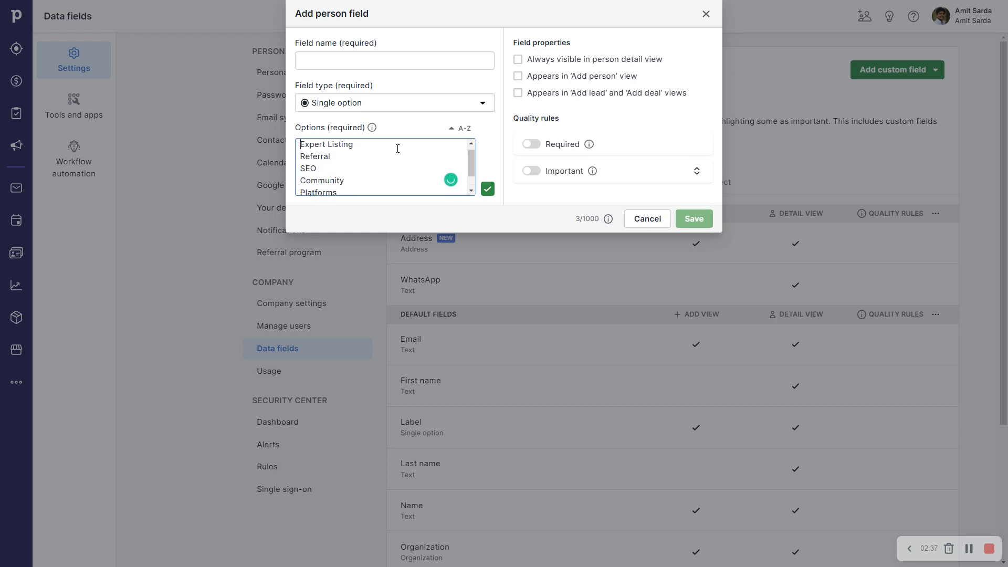
Name the field Source, convert the text into options, and sort them A-Z.
{"action": "left_click", "coordinate": [337, 62]}
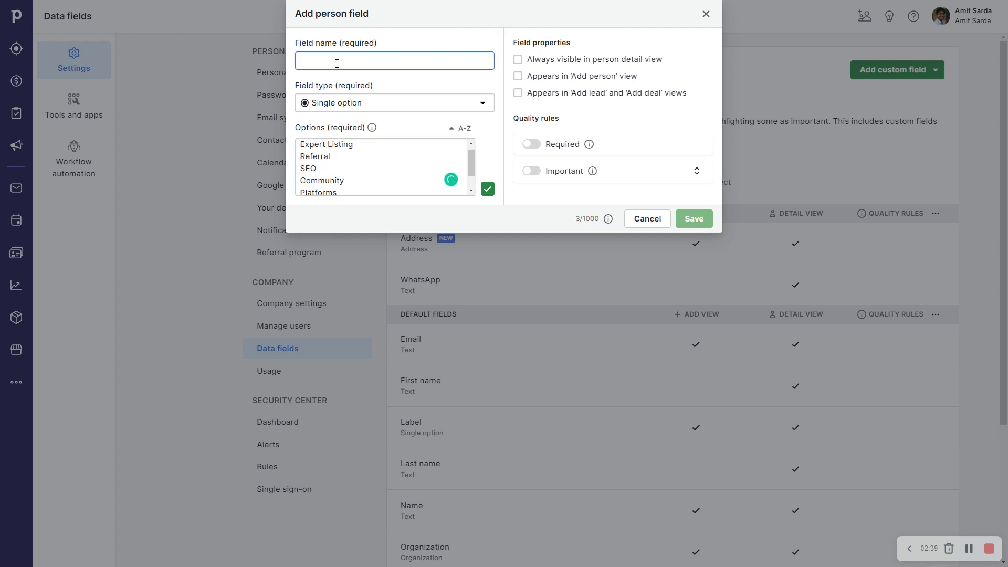
{"action": "type", "text": "Source"}
{"action": "left_click", "coordinate": [488, 189]}
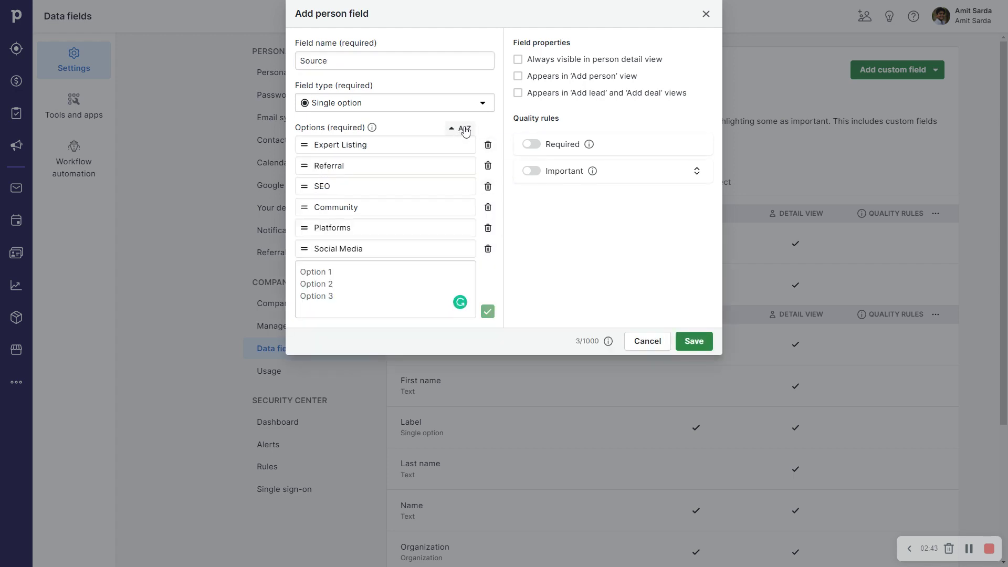
{"action": "left_click", "coordinate": [464, 128]}
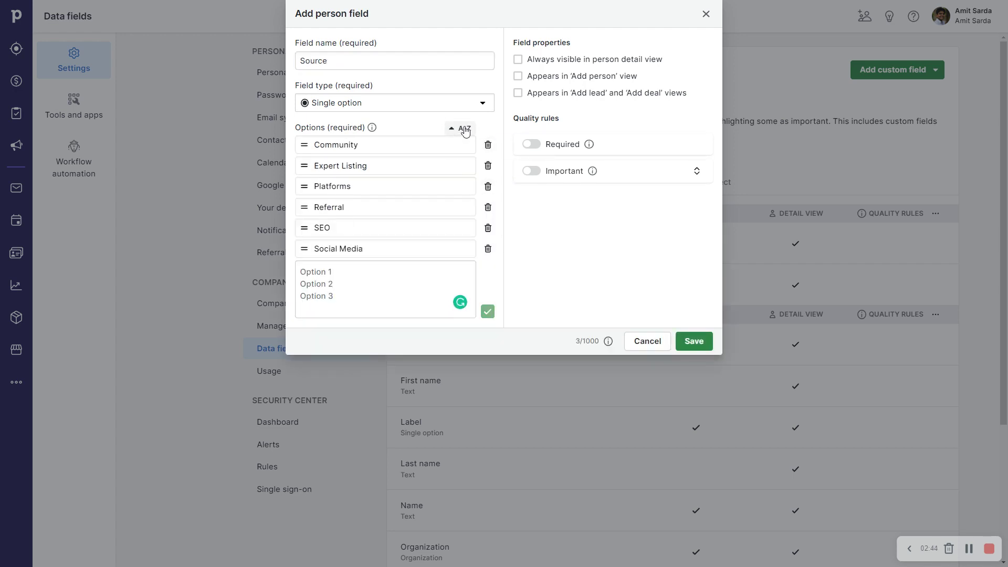
Show Source in all three views, make it required, and save it.
{"action": "left_click", "coordinate": [518, 59]}
{"action": "left_click", "coordinate": [518, 75]}
{"action": "left_click", "coordinate": [518, 93]}
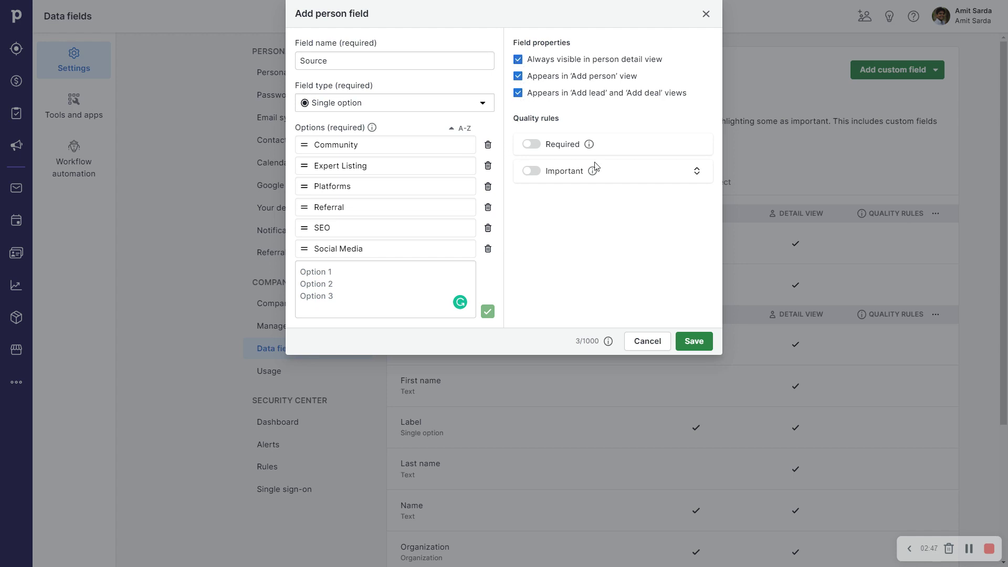
{"action": "left_click", "coordinate": [532, 145]}
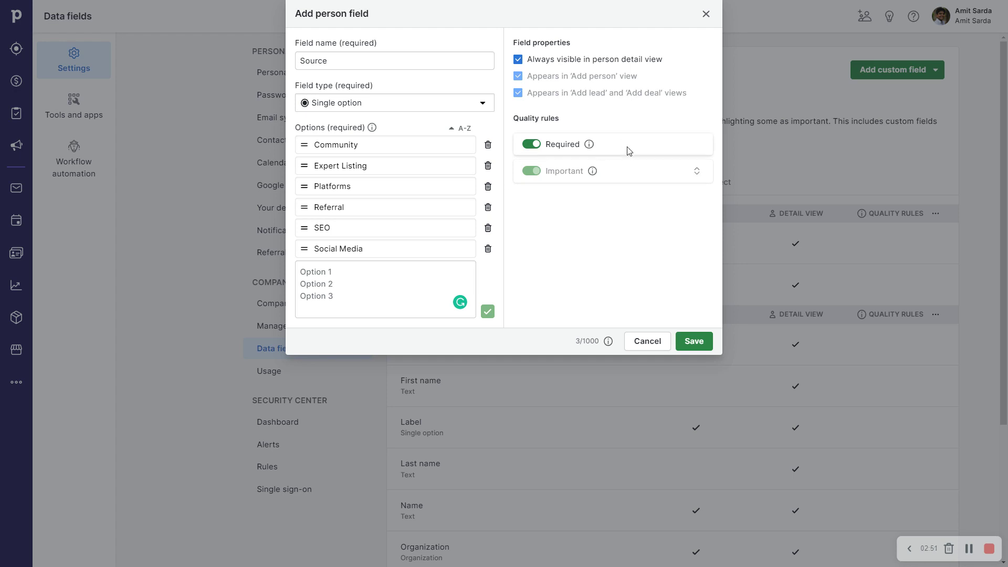
{"action": "left_click", "coordinate": [692, 343]}
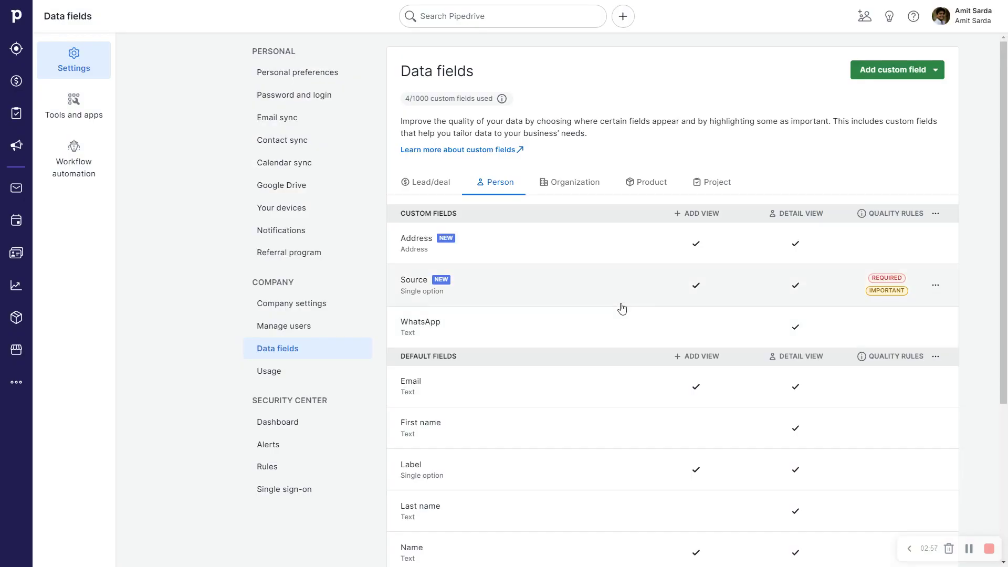
{"action": "left_click", "coordinate": [920, 72]}
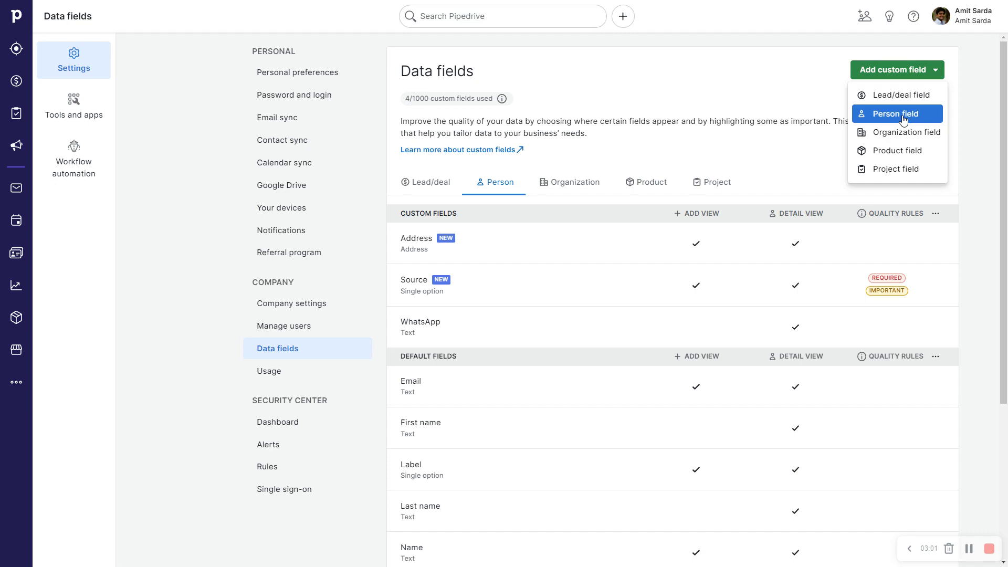
Create a Person-type field named 'Referred by' and save it.
{"action": "left_click", "coordinate": [904, 115]}
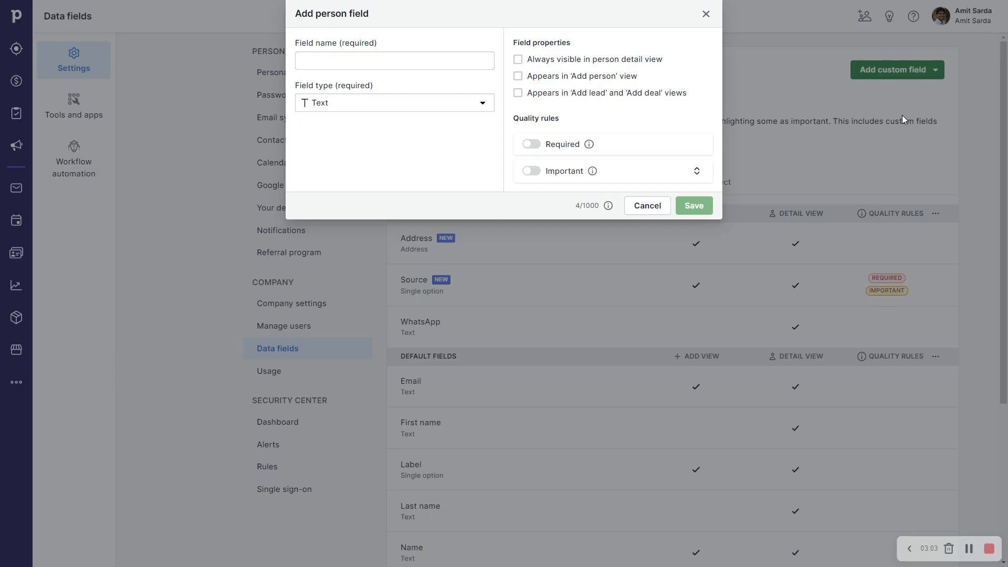
{"action": "left_click", "coordinate": [333, 103]}
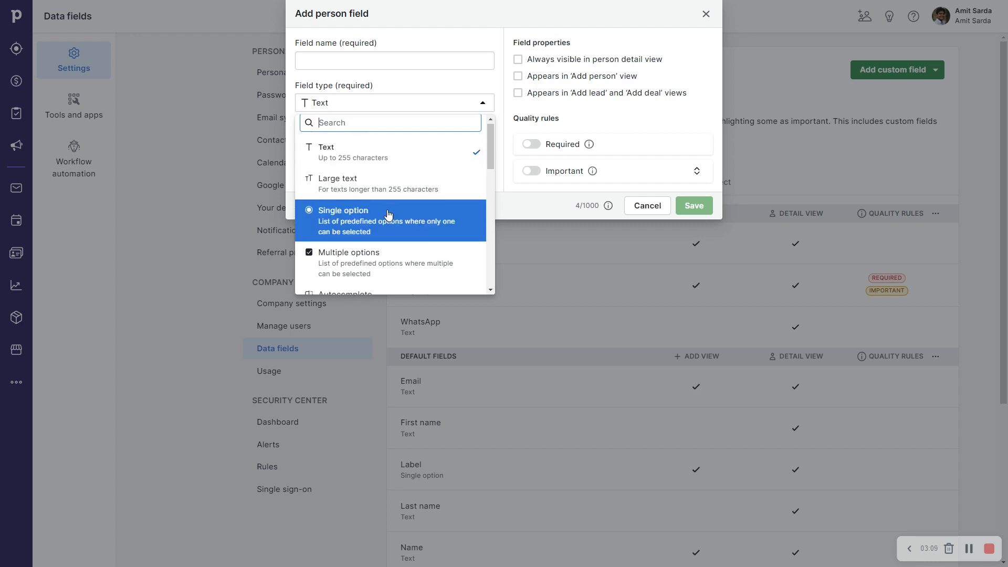
{"action": "scroll", "coordinate": [382, 226], "scroll_direction": "down", "scroll_amount": 1}
{"action": "scroll", "coordinate": [381, 226], "scroll_direction": "down", "scroll_amount": 1}
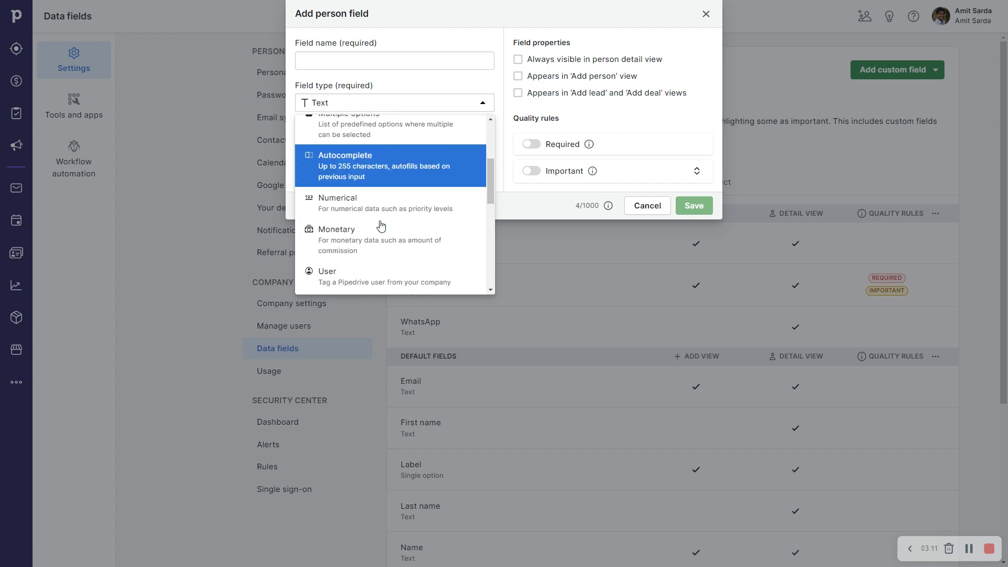
{"action": "scroll", "coordinate": [377, 228], "scroll_direction": "down", "scroll_amount": 2}
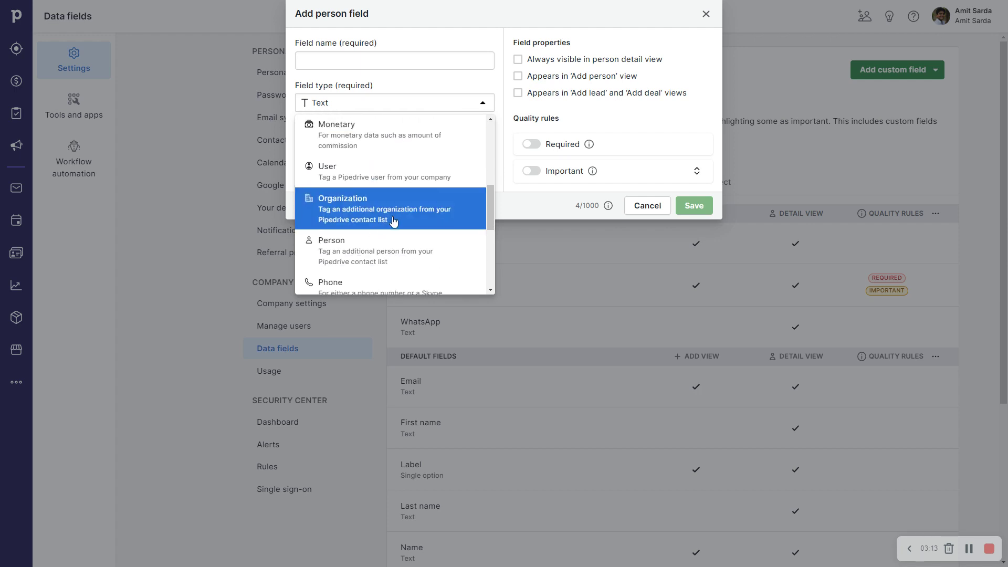
{"action": "scroll", "coordinate": [389, 223], "scroll_direction": "down", "scroll_amount": 1}
{"action": "left_click", "coordinate": [390, 215]}
{"action": "left_click", "coordinate": [358, 58]}
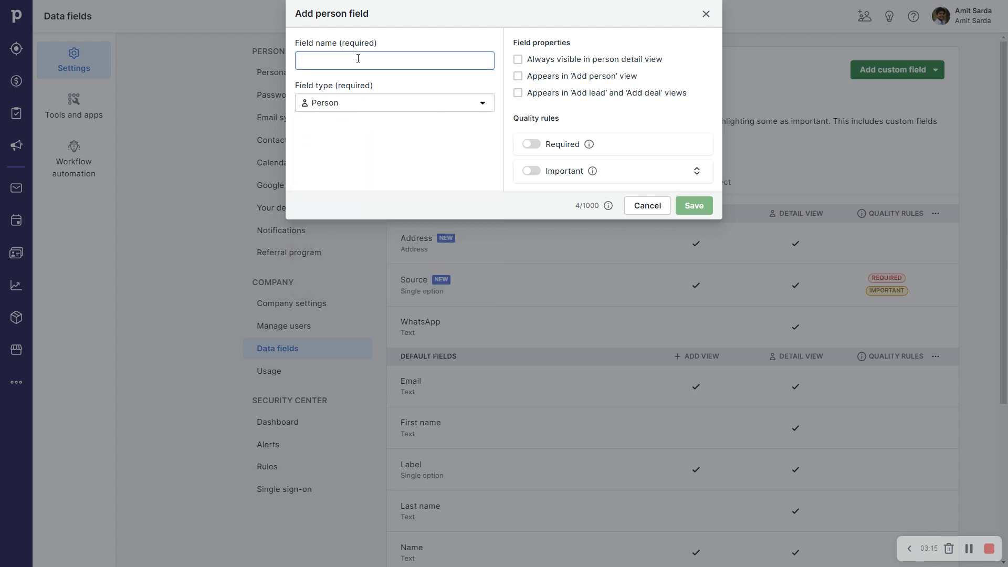
{"action": "type", "text": "Referred by"}
{"action": "left_click", "coordinate": [693, 208]}
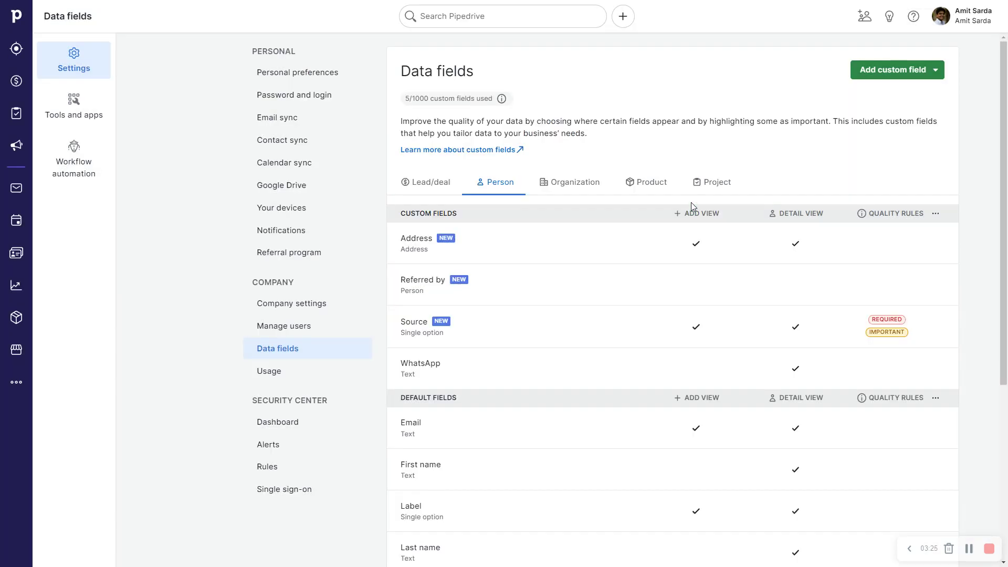
Open a blank Add person field form for a new custom field.
{"action": "left_click", "coordinate": [907, 75]}
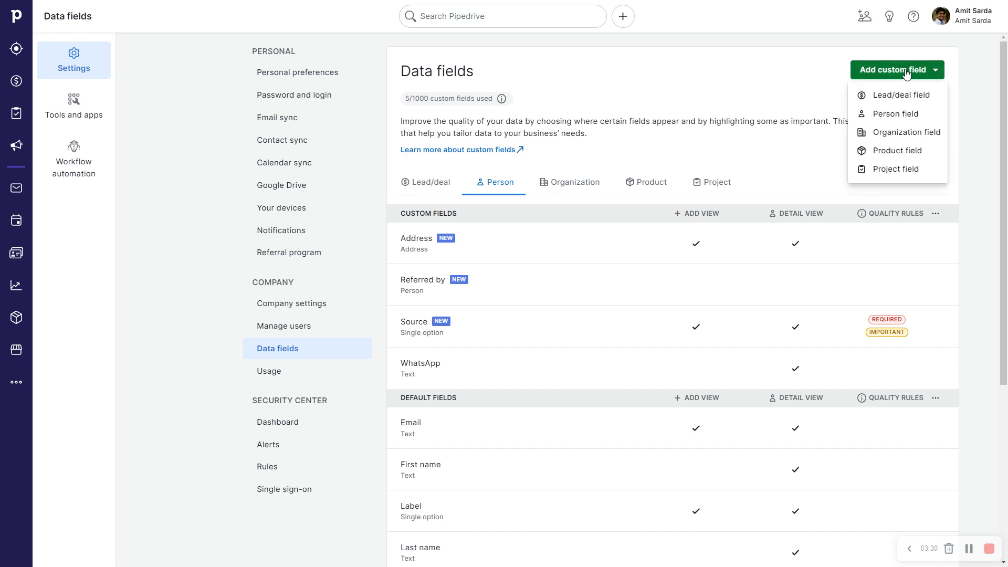
{"action": "left_click", "coordinate": [890, 115]}
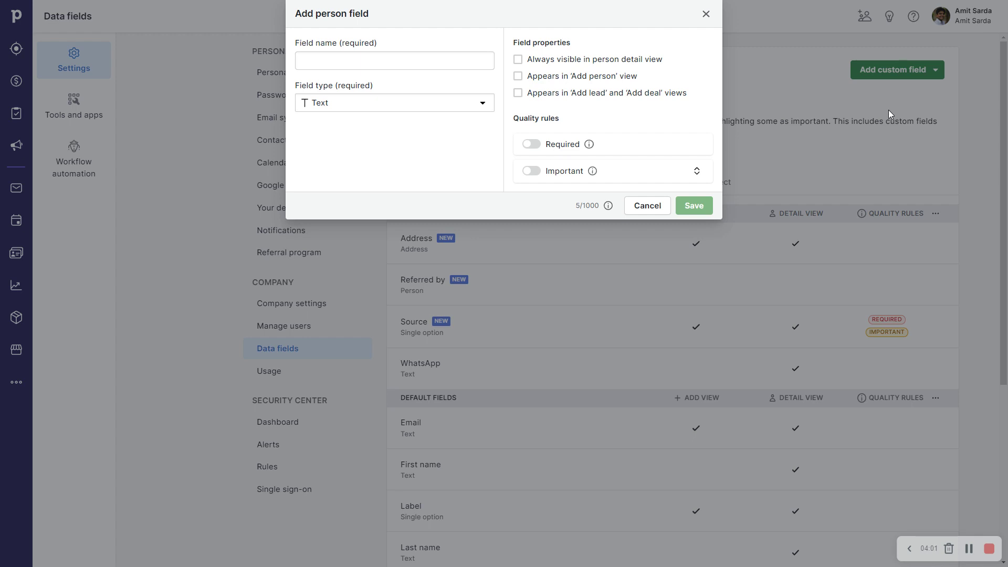
Name the field Discovery Call as a Single option field with Free and Paid options.
{"action": "left_click", "coordinate": [363, 64]}
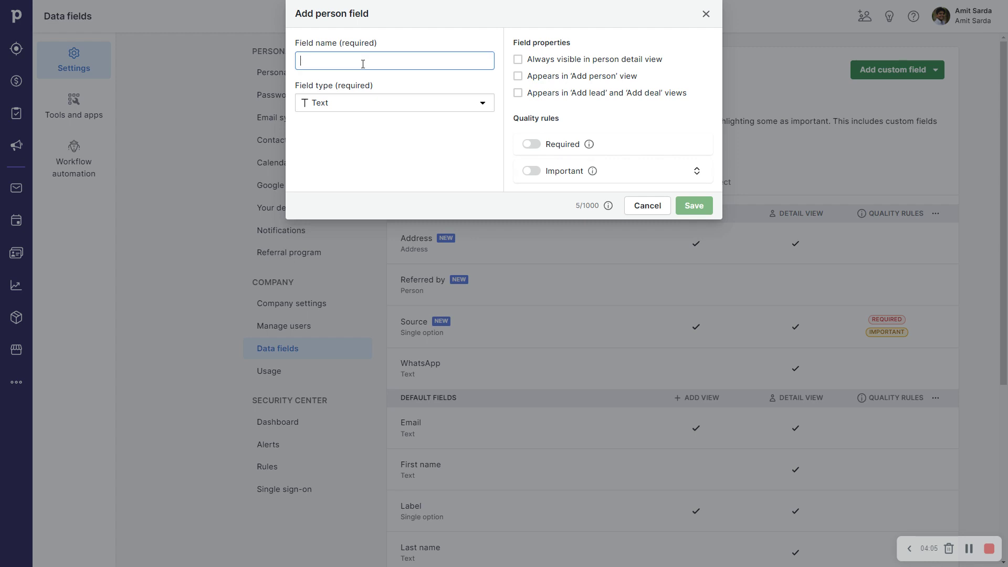
{"action": "type", "text": "Discover"}
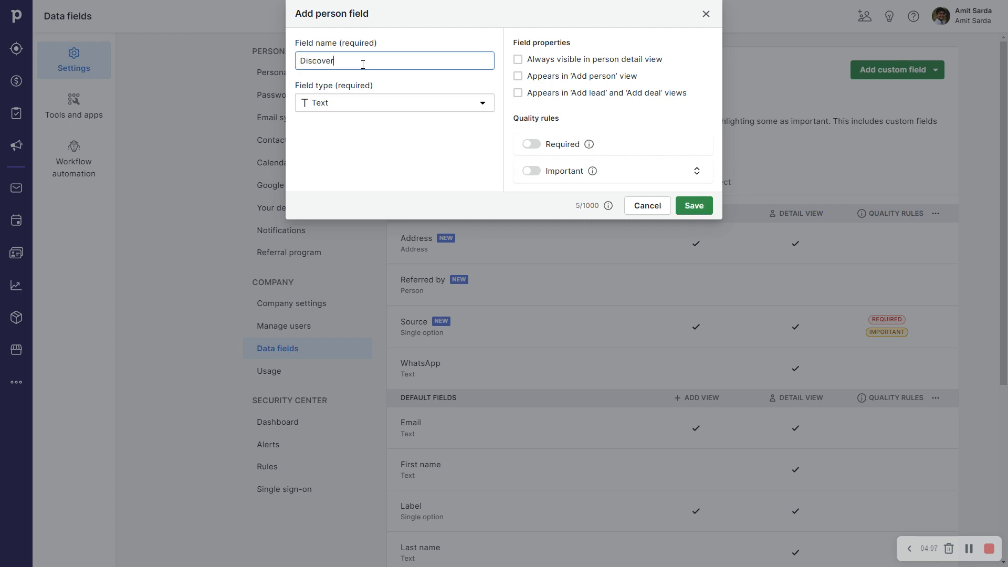
{"action": "type", "text": "y Call"}
{"action": "left_click", "coordinate": [365, 103]}
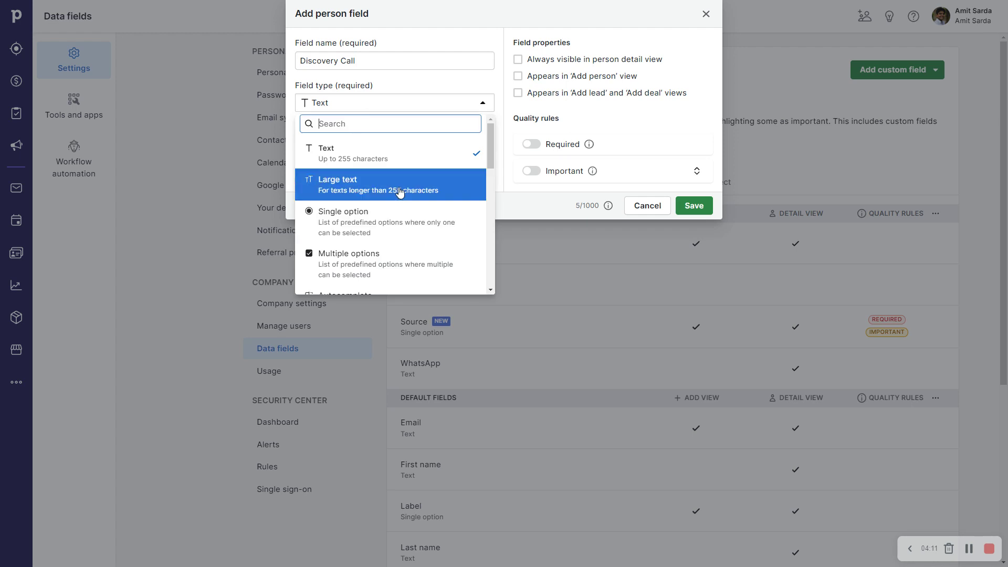
{"action": "scroll", "coordinate": [401, 227], "scroll_direction": "down", "scroll_amount": 1}
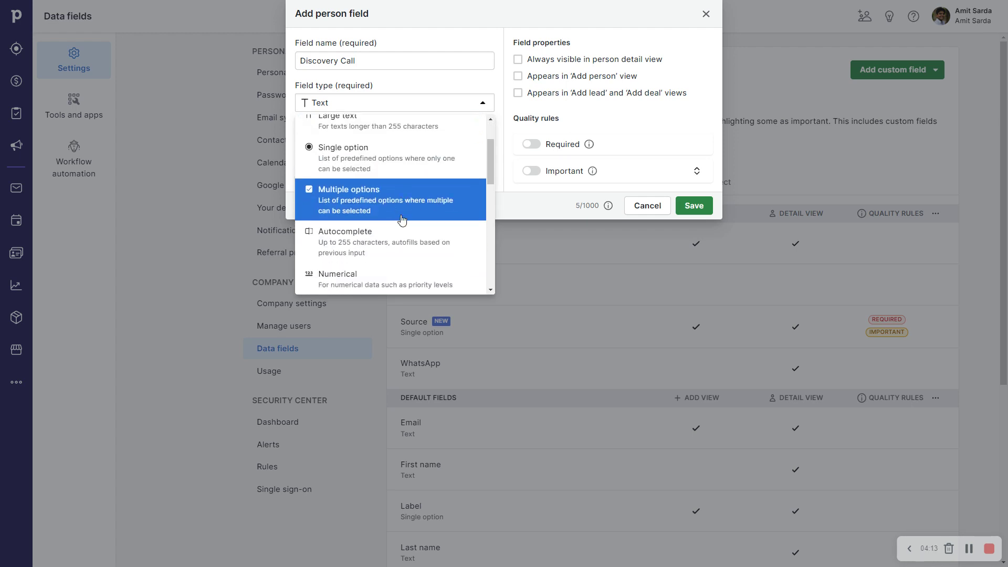
{"action": "scroll", "coordinate": [401, 224], "scroll_direction": "down", "scroll_amount": 2}
{"action": "scroll", "coordinate": [401, 223], "scroll_direction": "down", "scroll_amount": 1}
{"action": "scroll", "coordinate": [401, 221], "scroll_direction": "down", "scroll_amount": 1}
{"action": "scroll", "coordinate": [400, 220], "scroll_direction": "down", "scroll_amount": 3}
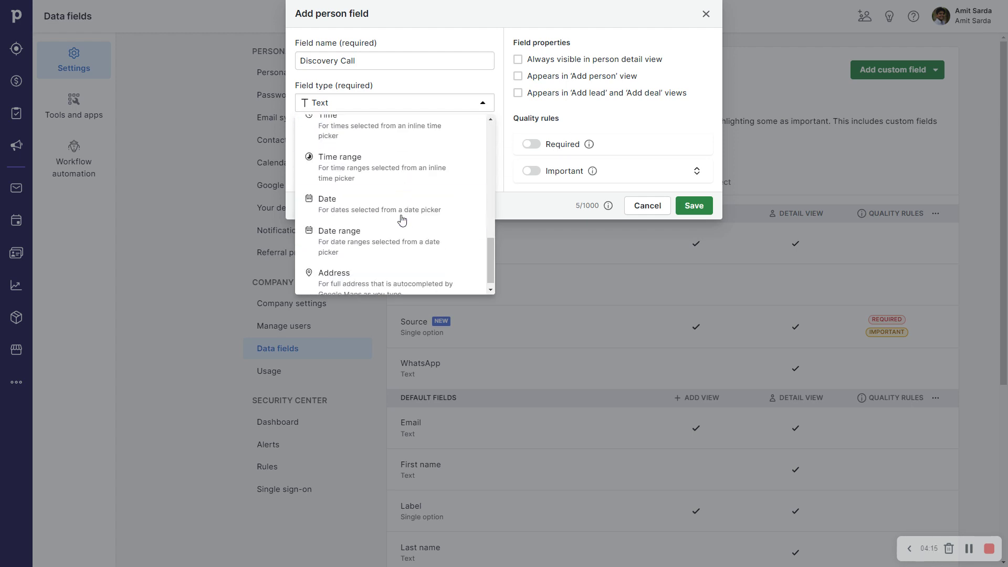
{"action": "scroll", "coordinate": [411, 257], "scroll_direction": "up", "scroll_amount": 1}
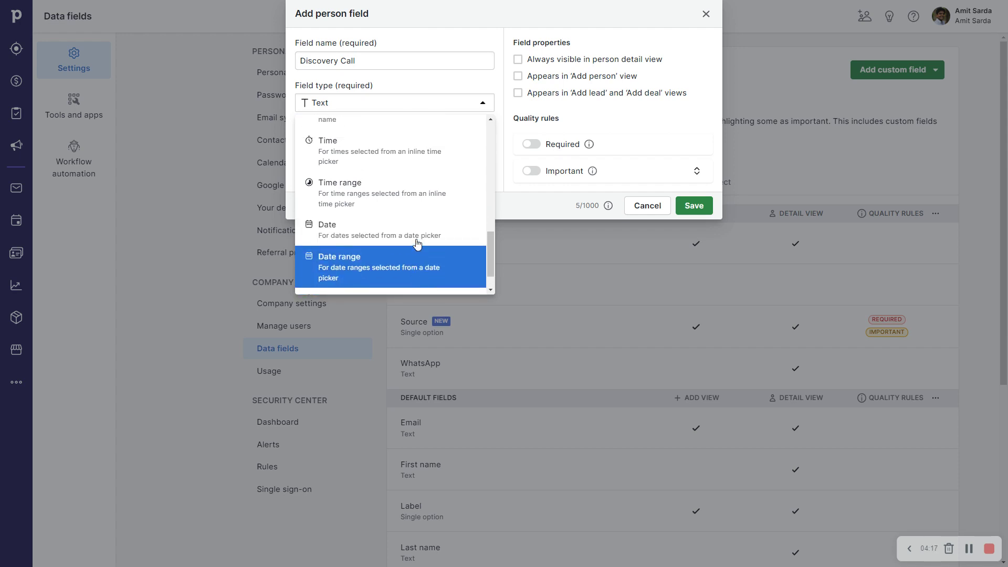
{"action": "scroll", "coordinate": [416, 252], "scroll_direction": "up", "scroll_amount": 2}
{"action": "scroll", "coordinate": [417, 247], "scroll_direction": "up", "scroll_amount": 2}
{"action": "scroll", "coordinate": [417, 244], "scroll_direction": "up", "scroll_amount": 2}
{"action": "scroll", "coordinate": [416, 244], "scroll_direction": "up", "scroll_amount": 2}
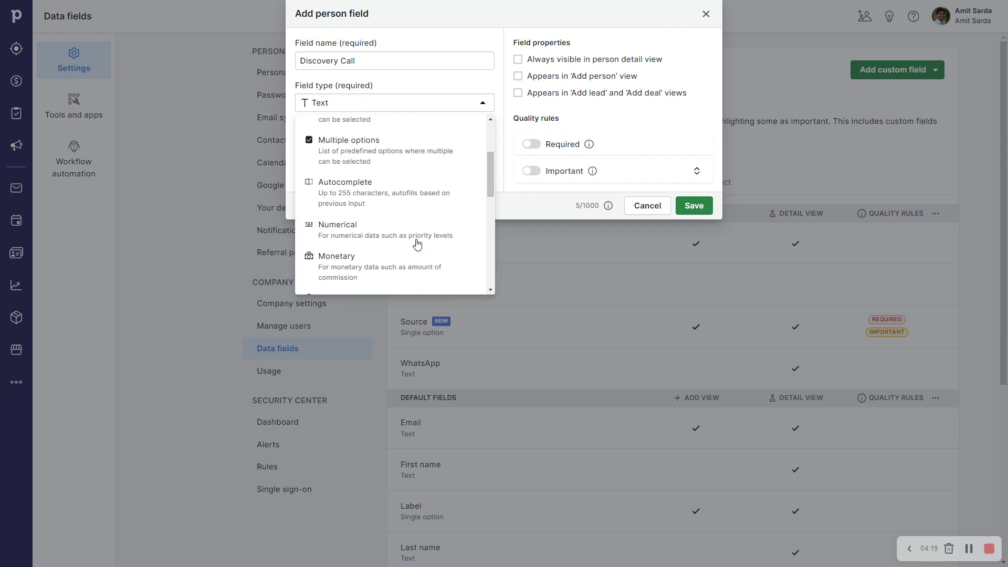
{"action": "scroll", "coordinate": [417, 241], "scroll_direction": "up", "scroll_amount": 1}
{"action": "scroll", "coordinate": [421, 233], "scroll_direction": "up", "scroll_amount": 2}
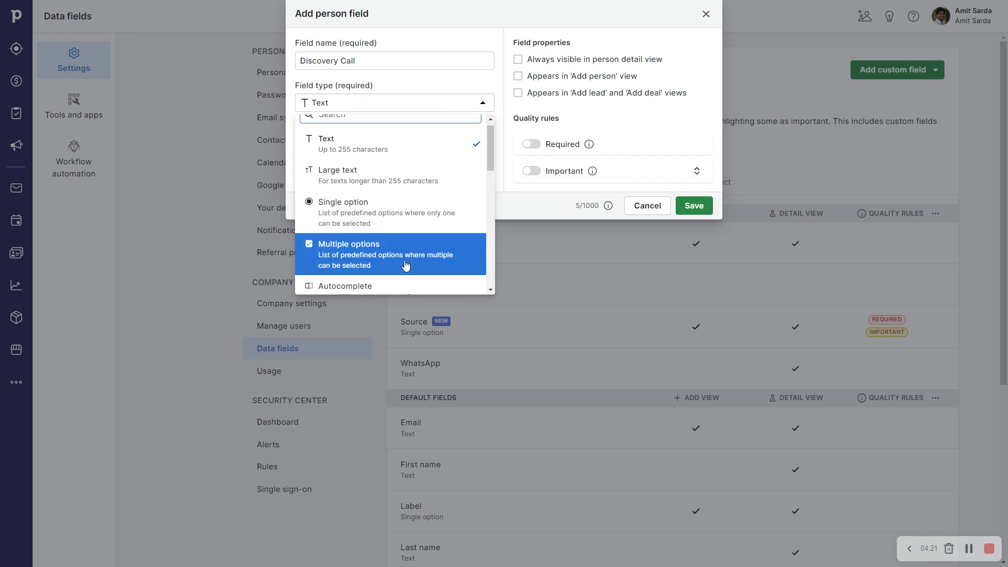
{"action": "left_click", "coordinate": [422, 222]}
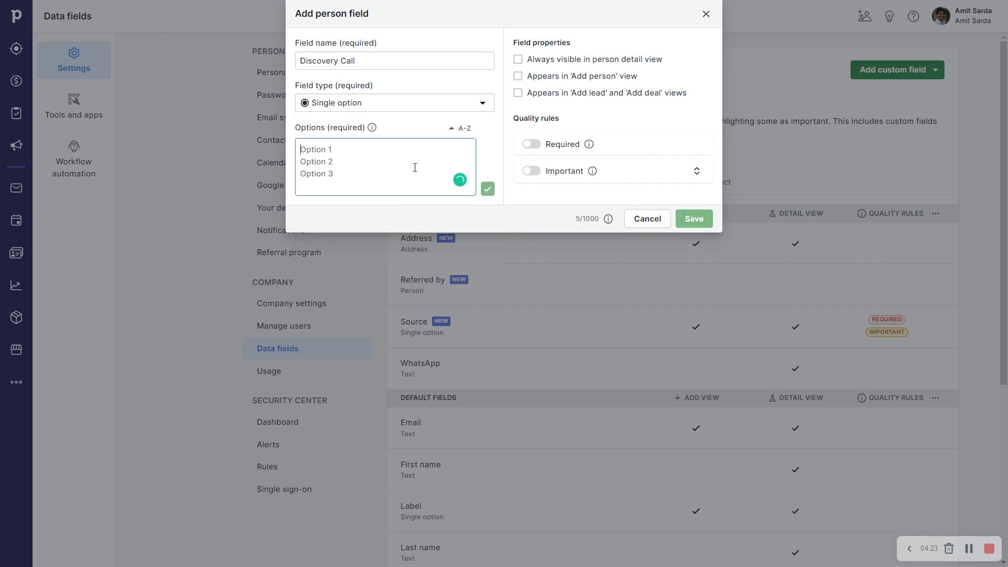
{"action": "type", "text": "Free"}
{"action": "key", "text": "Return"}
{"action": "type", "text": "Pa"}
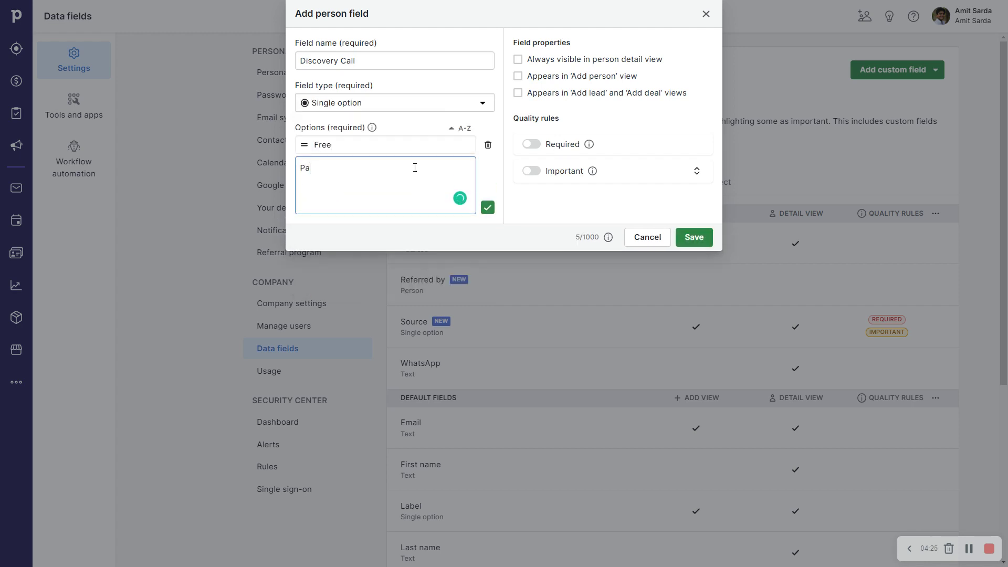
{"action": "type", "text": "id"}
{"action": "key", "text": "Return"}
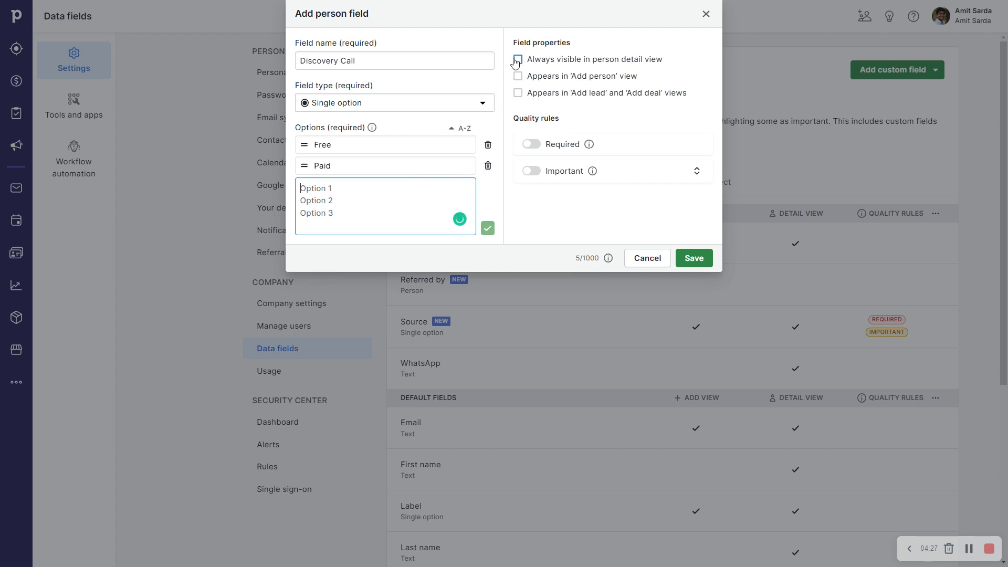
Show Discovery Call in all three views, make it required, and save it.
{"action": "left_click", "coordinate": [517, 59]}
{"action": "left_click", "coordinate": [517, 75]}
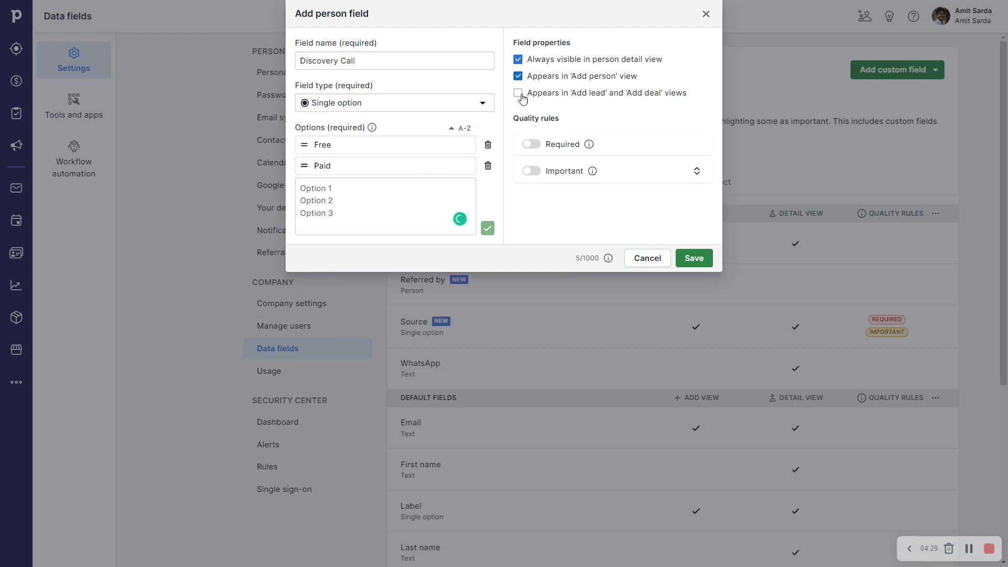
{"action": "left_click", "coordinate": [518, 93]}
{"action": "left_click", "coordinate": [531, 144]}
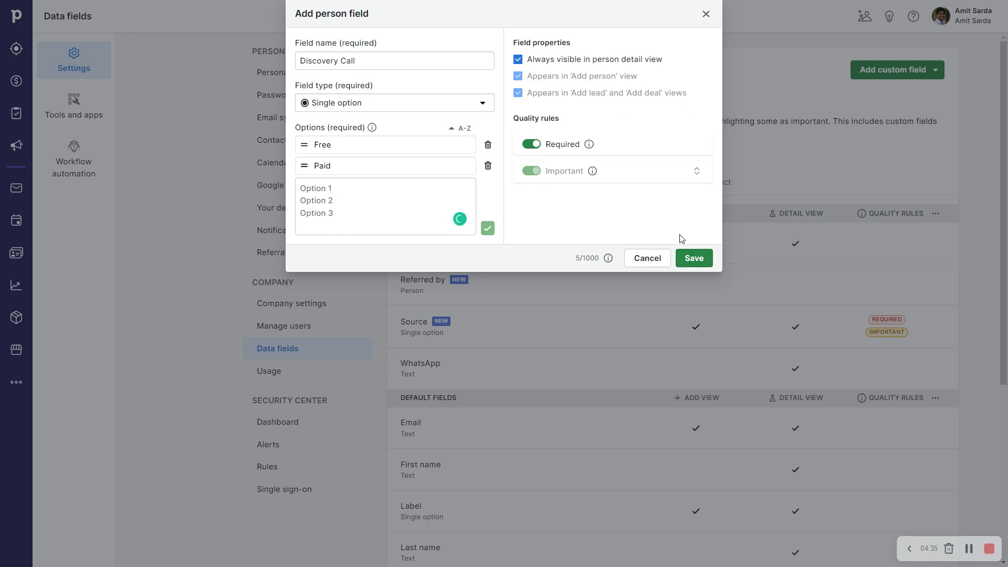
{"action": "left_click", "coordinate": [693, 258]}
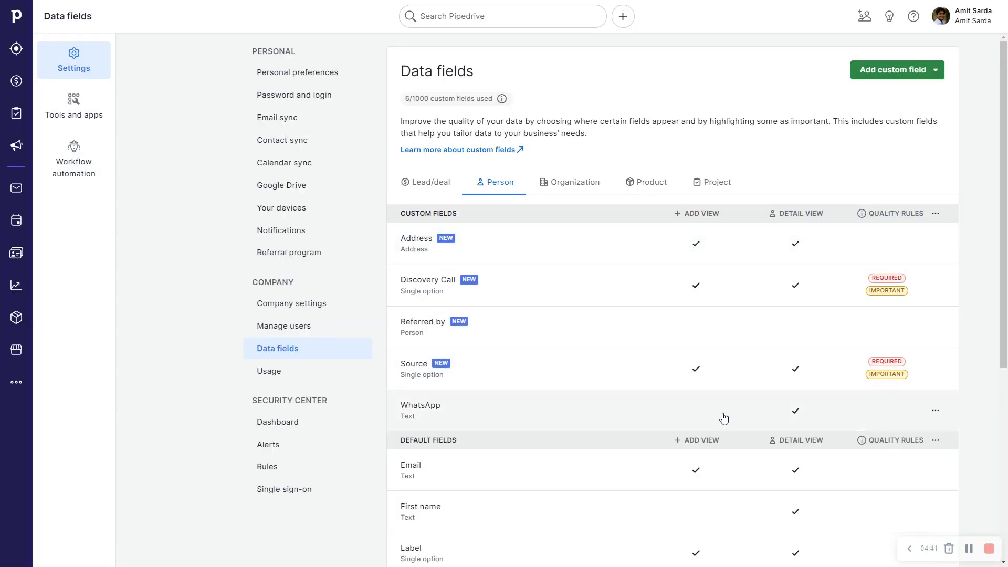
Re-save the WhatsApp field unchanged, then view the Lead/deal data fields.
{"action": "left_click", "coordinate": [571, 415]}
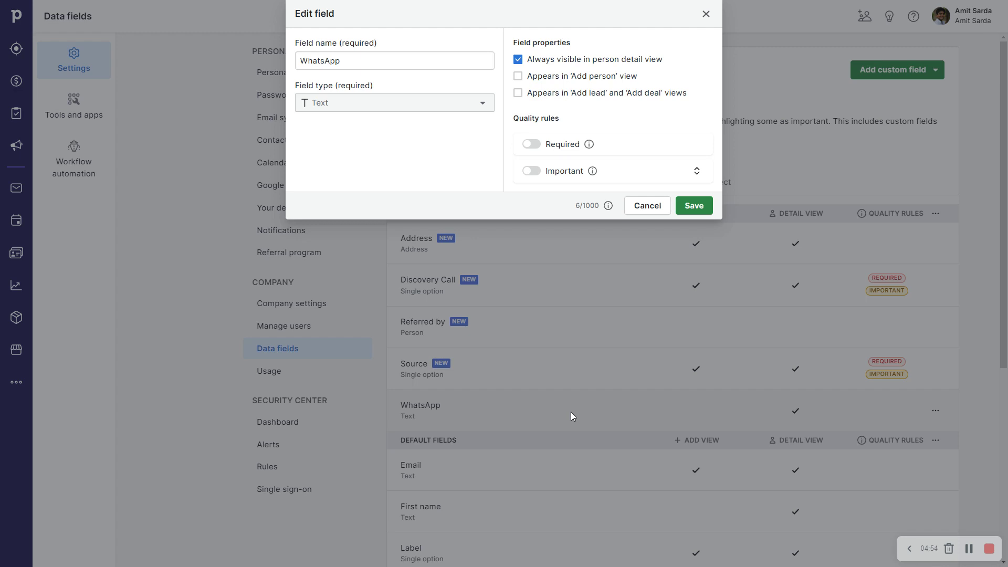
{"action": "left_click", "coordinate": [683, 199]}
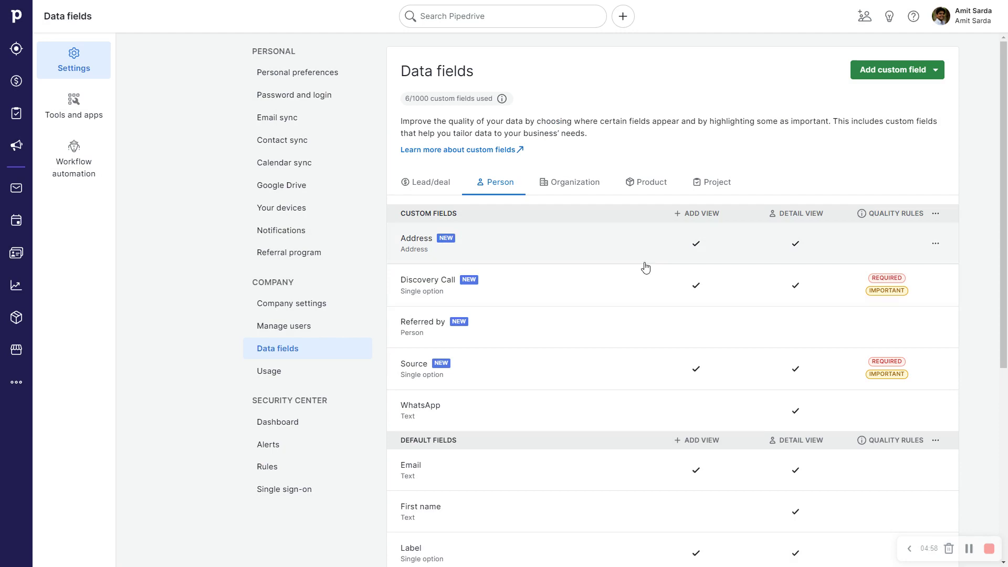
{"action": "left_click", "coordinate": [432, 194]}
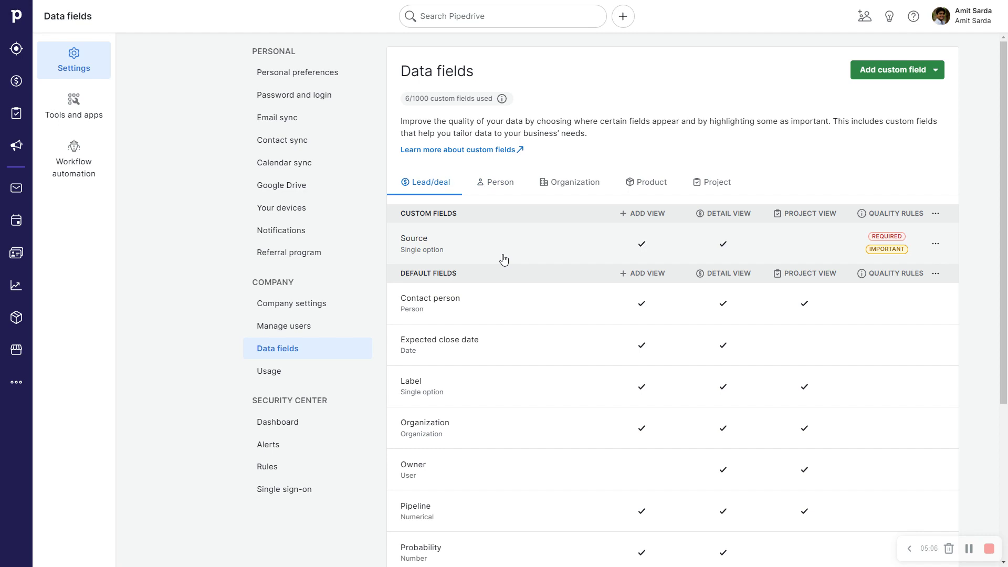
Review Organization, Product, Project and Lead/deal data fields and custom field types, then return to Person fields.
{"action": "left_click", "coordinate": [567, 191]}
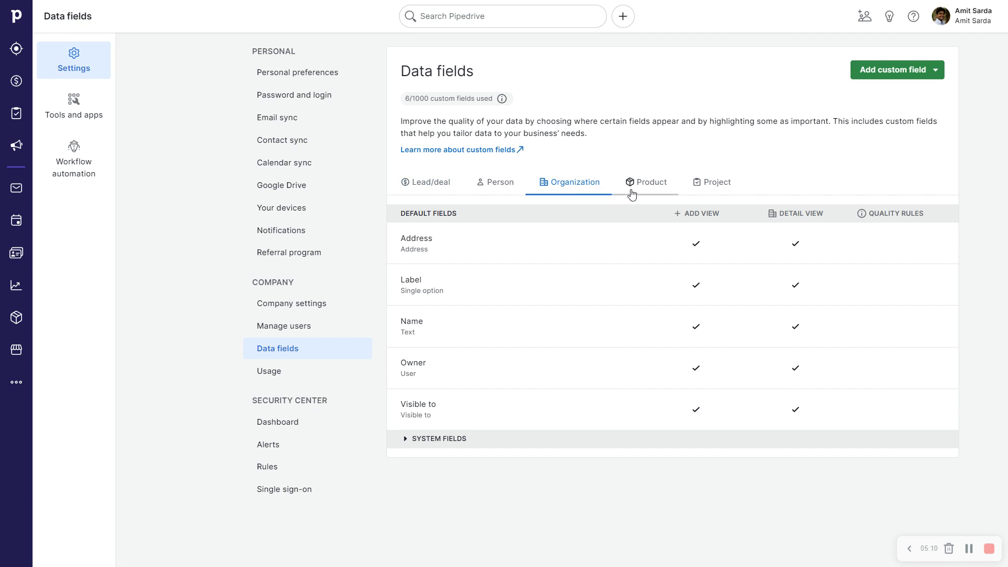
{"action": "left_click", "coordinate": [638, 197]}
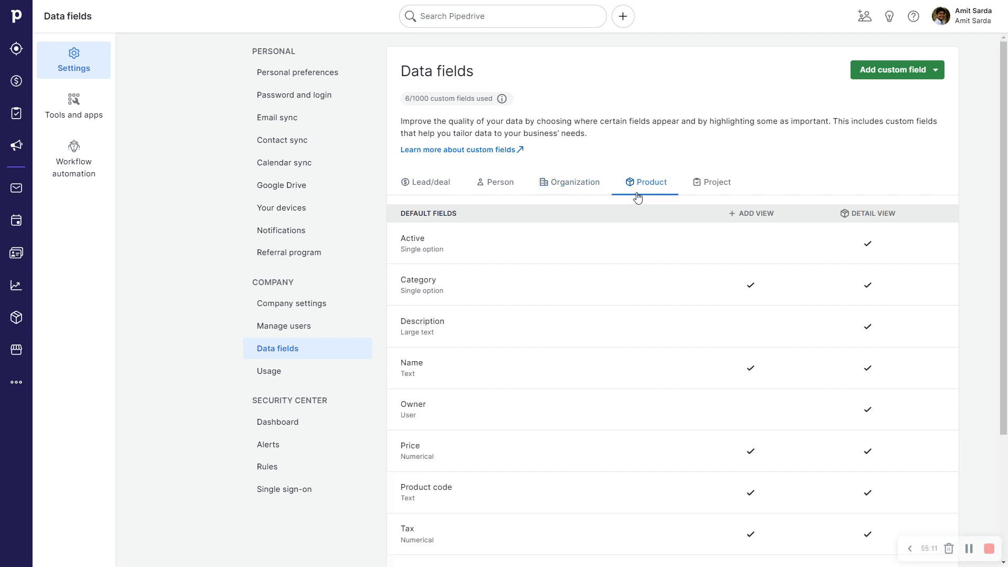
{"action": "left_click", "coordinate": [908, 71]}
{"action": "left_click", "coordinate": [705, 188]}
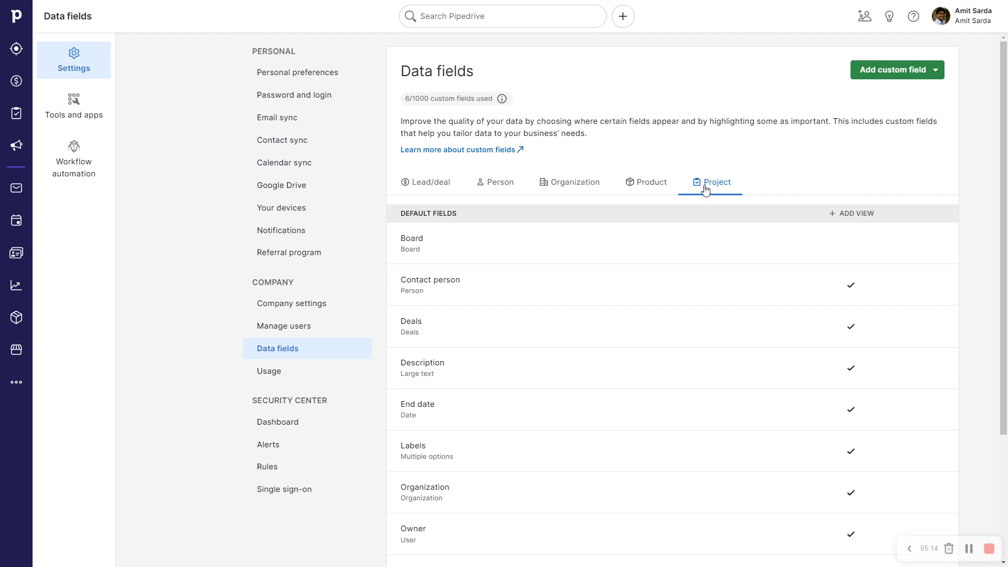
{"action": "left_click", "coordinate": [429, 183]}
{"action": "left_click", "coordinate": [504, 187]}
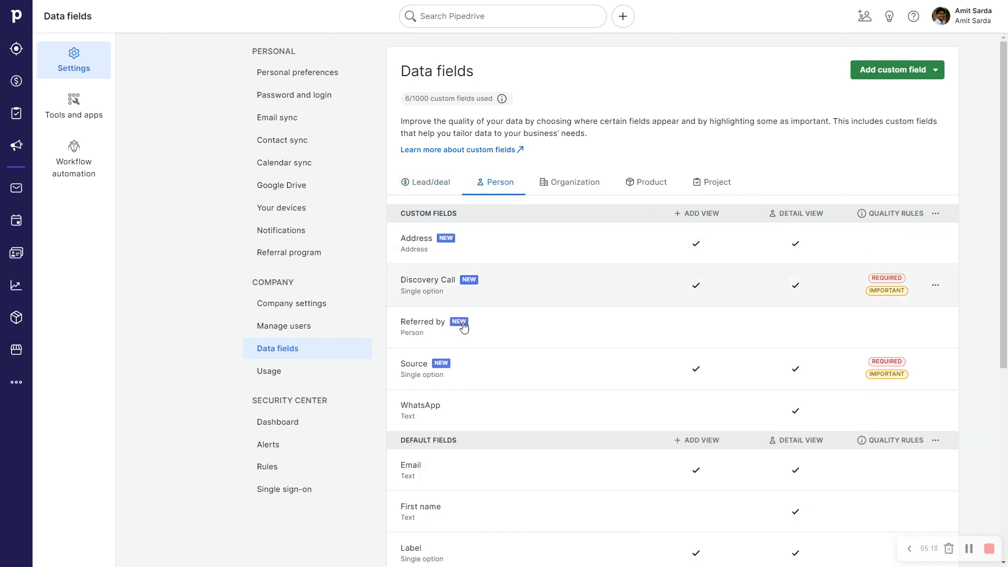